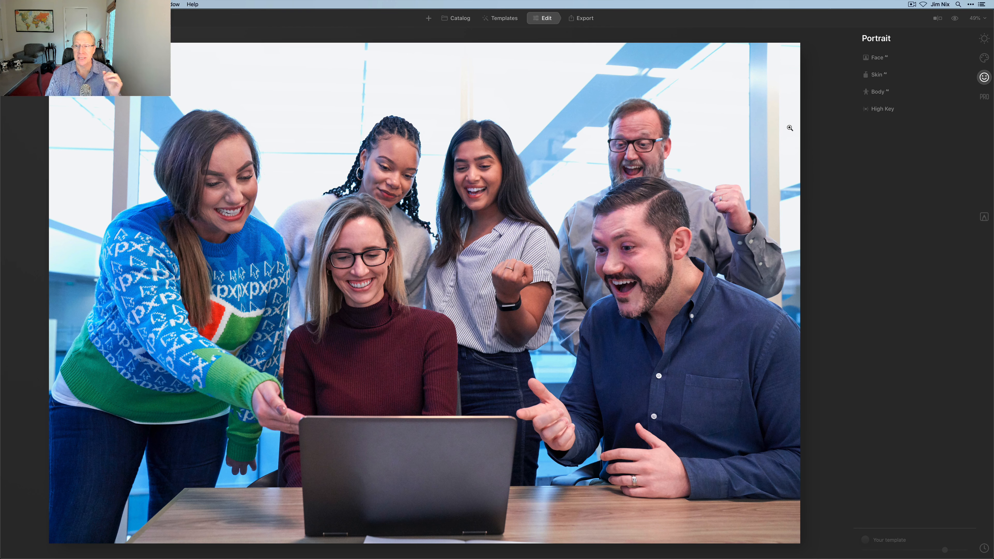
# Set Face Light to 100 and compare the photo with the Face adjustments off and on
pyautogui.click(877, 63)
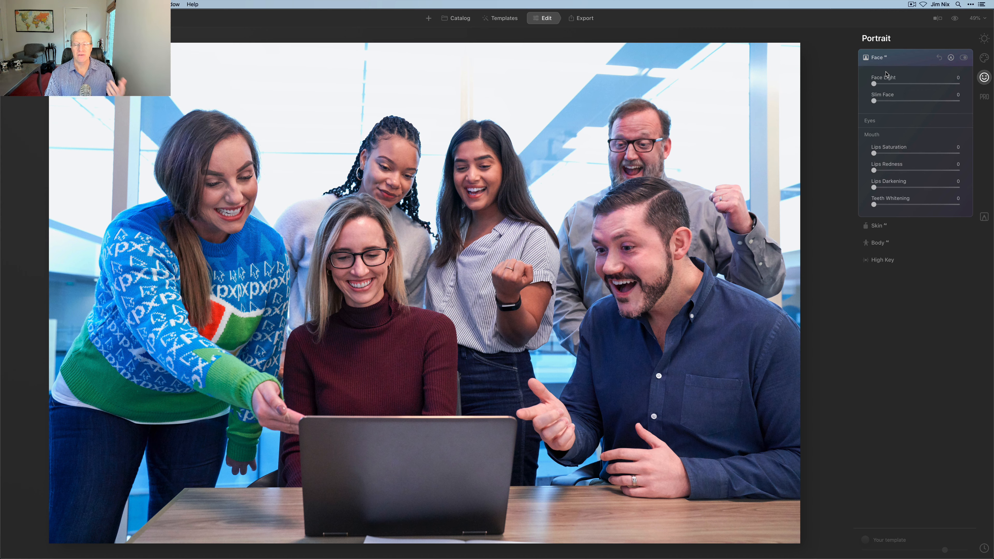
pyautogui.moveTo(874, 84); pyautogui.dragTo(941, 81)
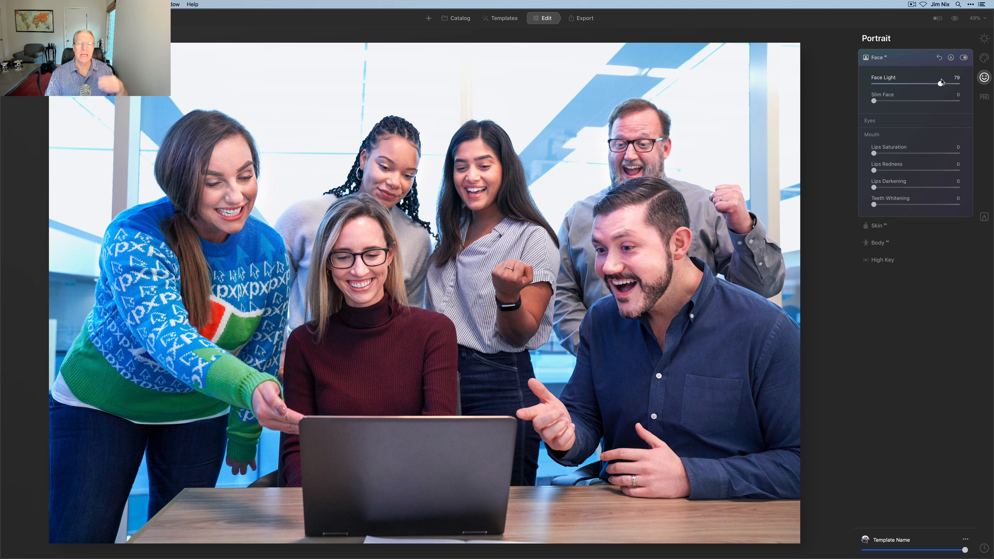
pyautogui.moveTo(940, 83); pyautogui.dragTo(963, 86)
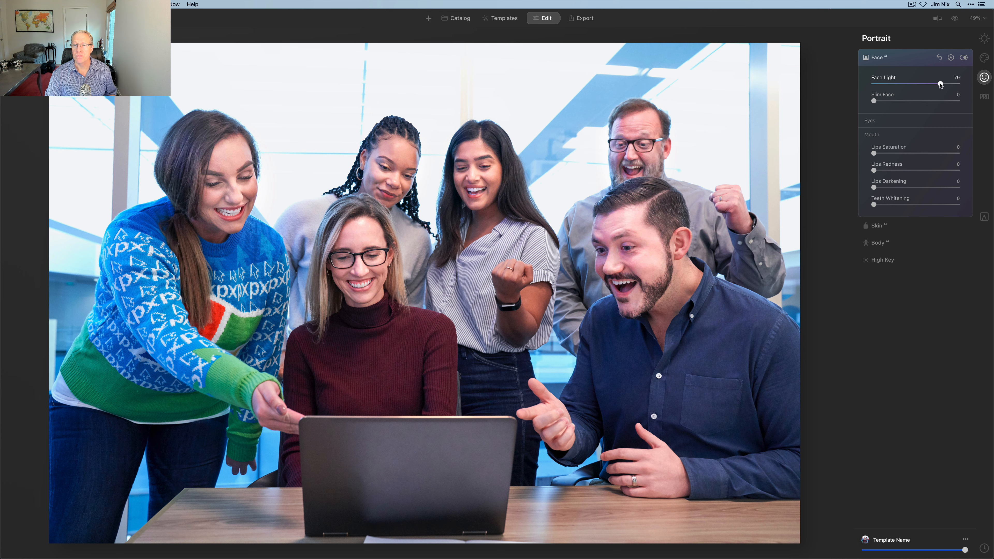
pyautogui.click(963, 58)
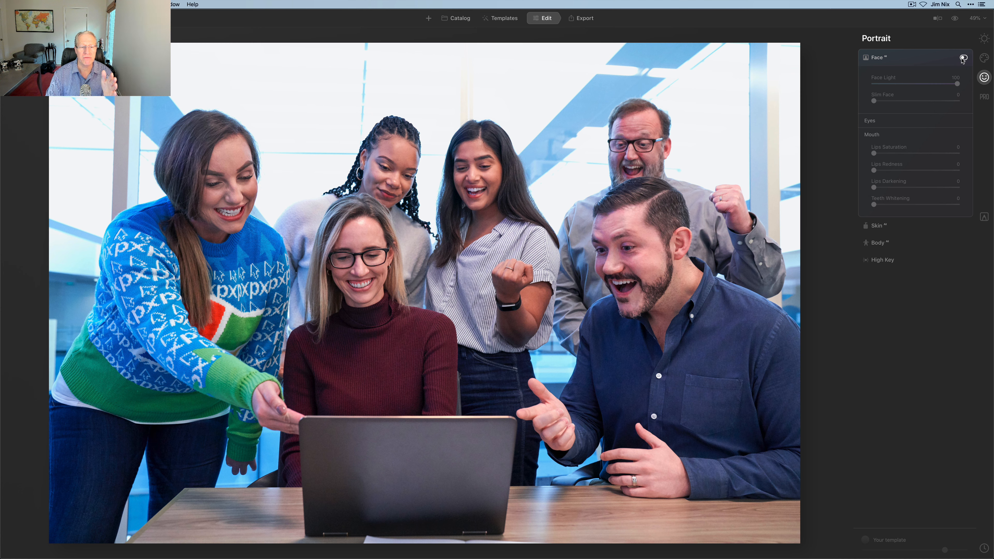
pyautogui.click(963, 58)
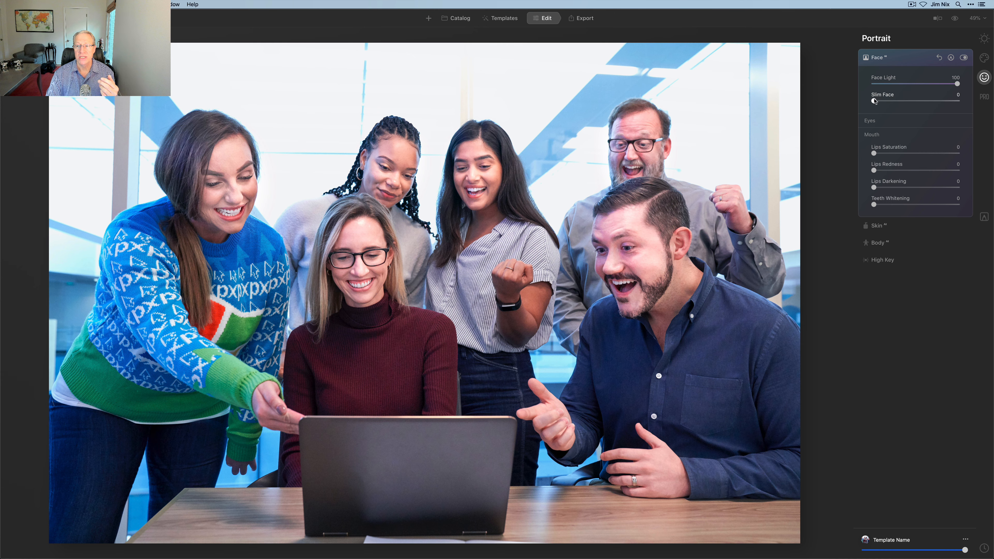
# Try Slim Face at 100 with a before/after comparison, and reset the Face adjustments
pyautogui.moveTo(874, 101); pyautogui.dragTo(959, 100)
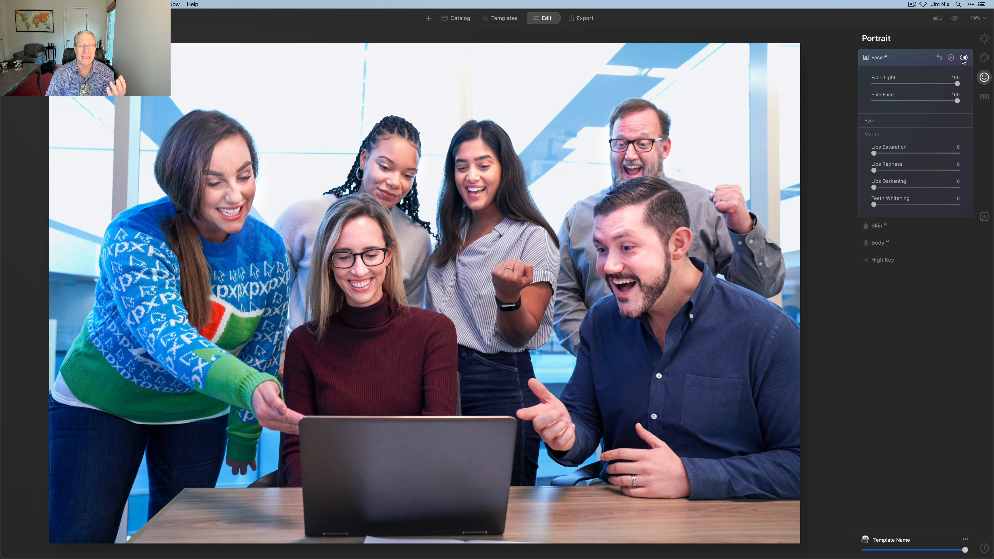
pyautogui.click(963, 58)
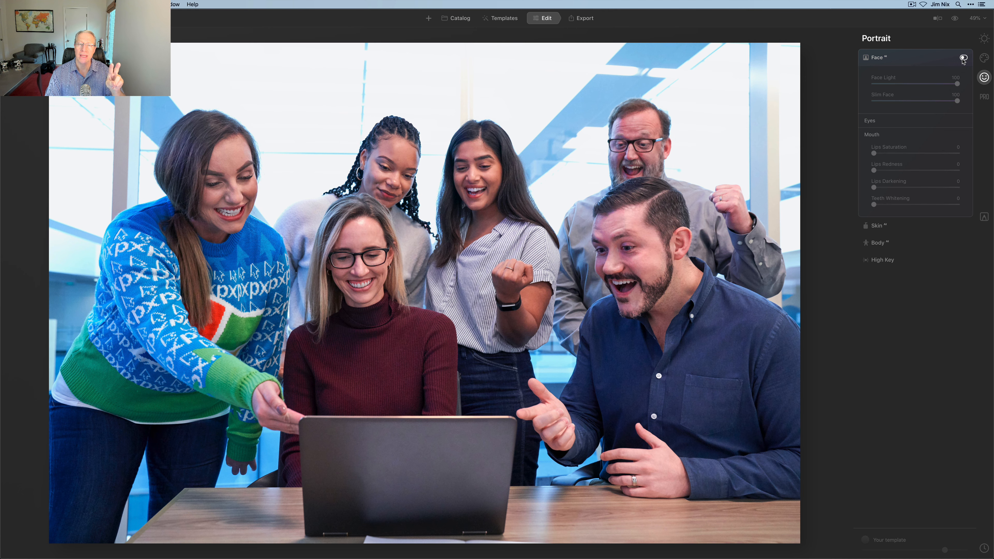
pyautogui.click(963, 58)
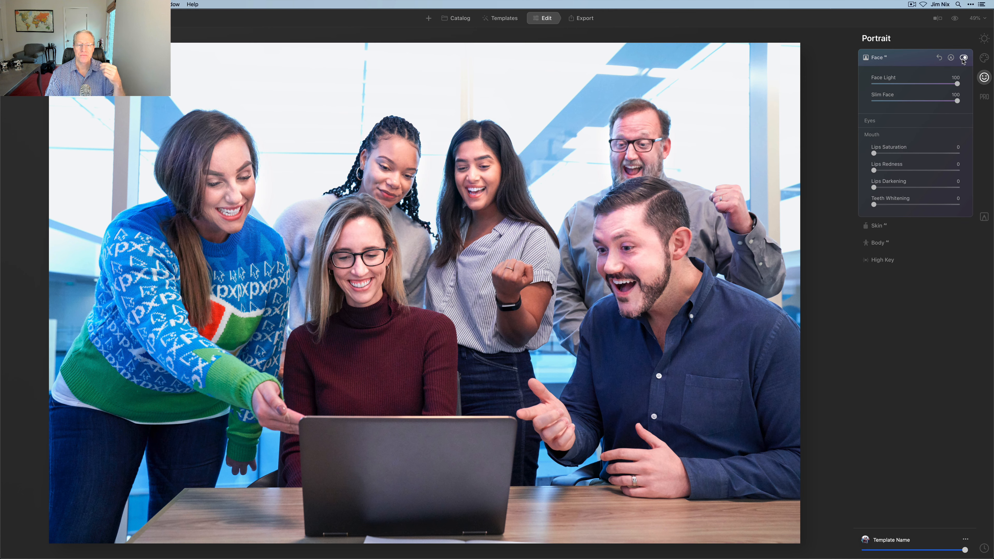
pyautogui.click(939, 57)
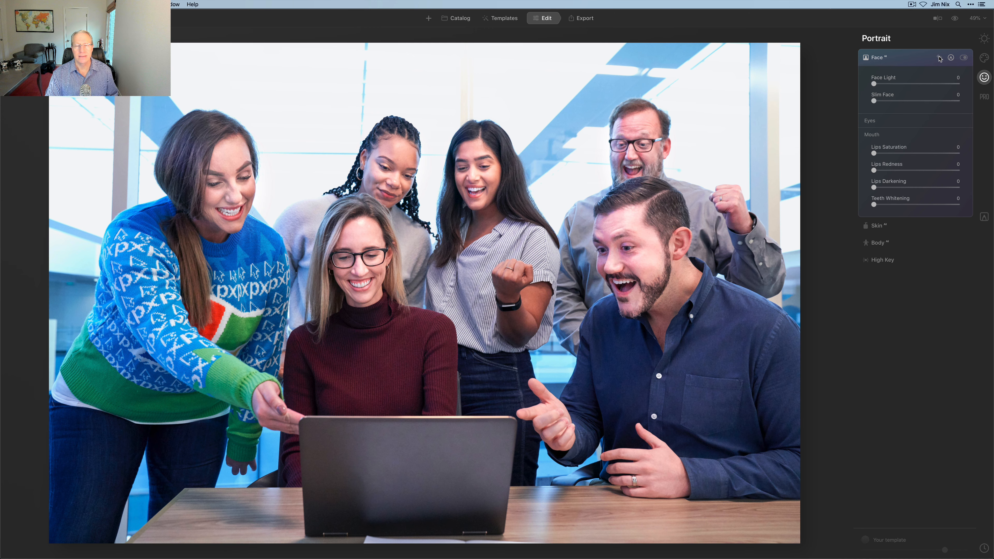
# Set the iris colour to Blue and compare the eyes up close with the Face adjustments off and on
pyautogui.click(872, 121)
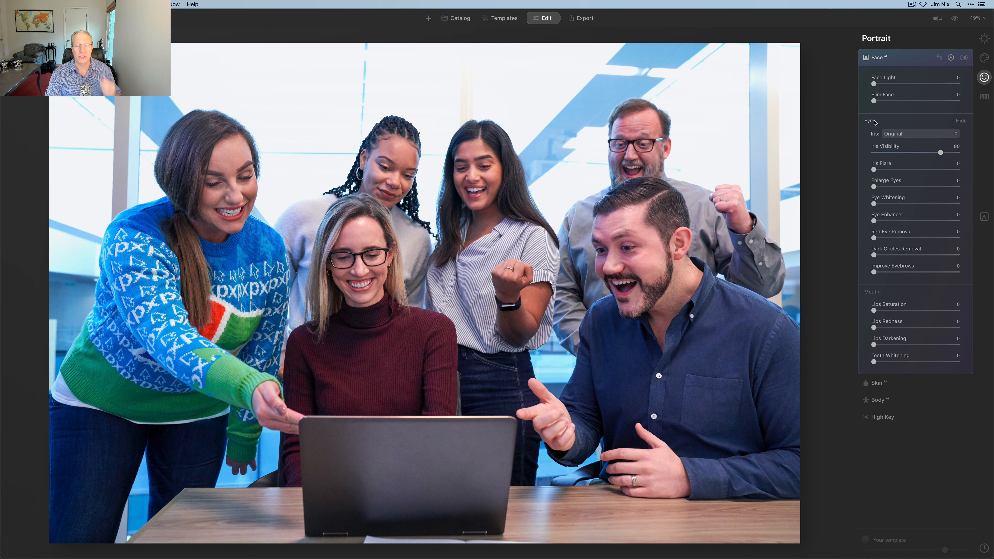
pyautogui.click(902, 134)
pyautogui.click(902, 154)
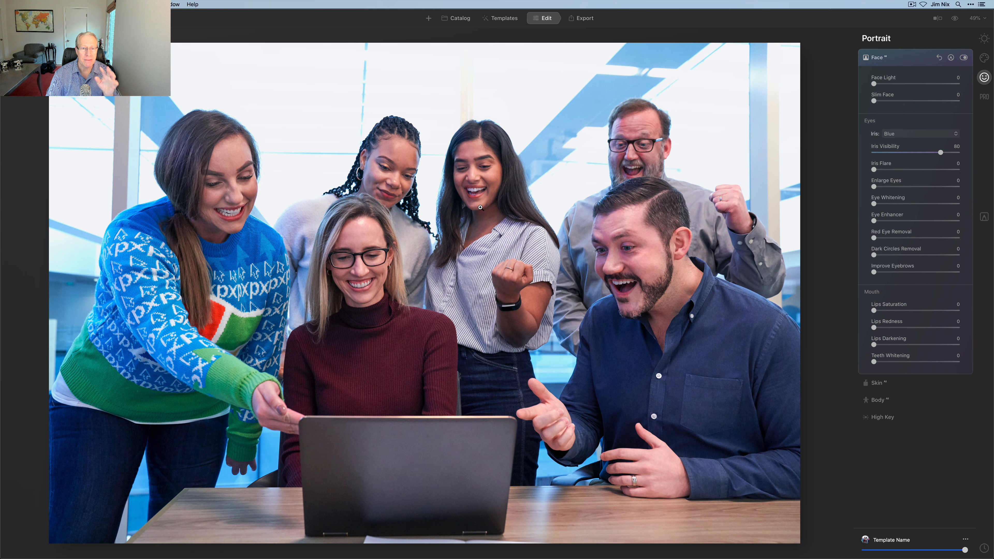
pyautogui.click(642, 157)
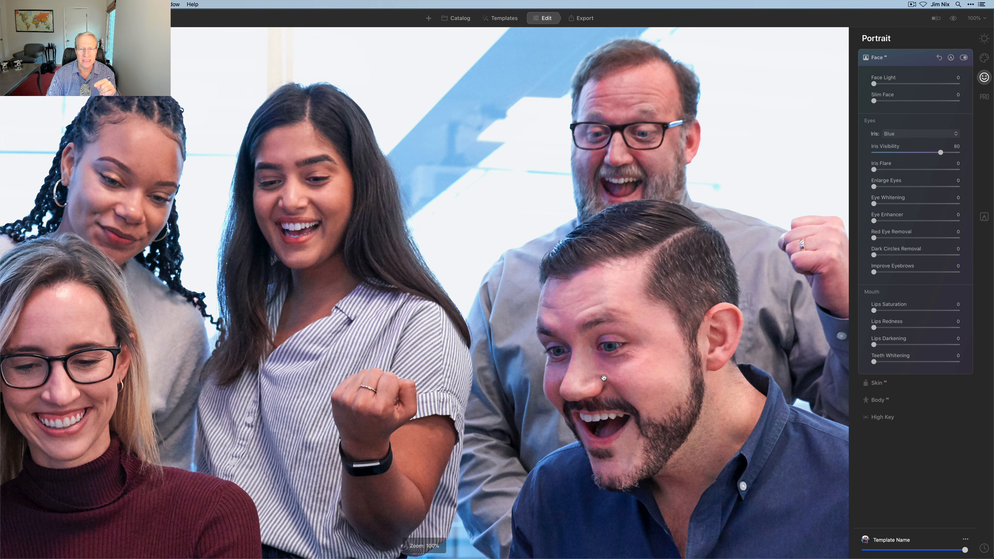
pyautogui.click(963, 58)
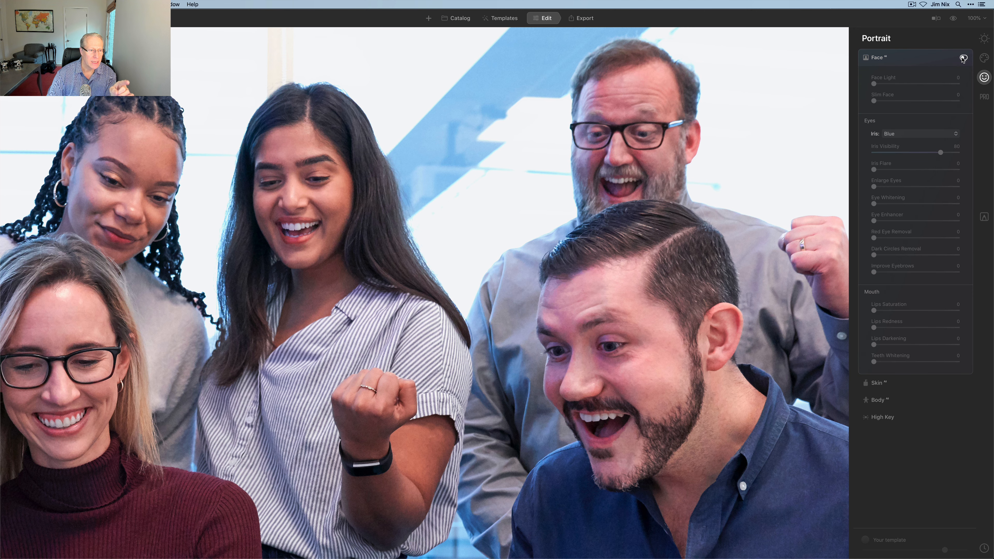
pyautogui.click(963, 58)
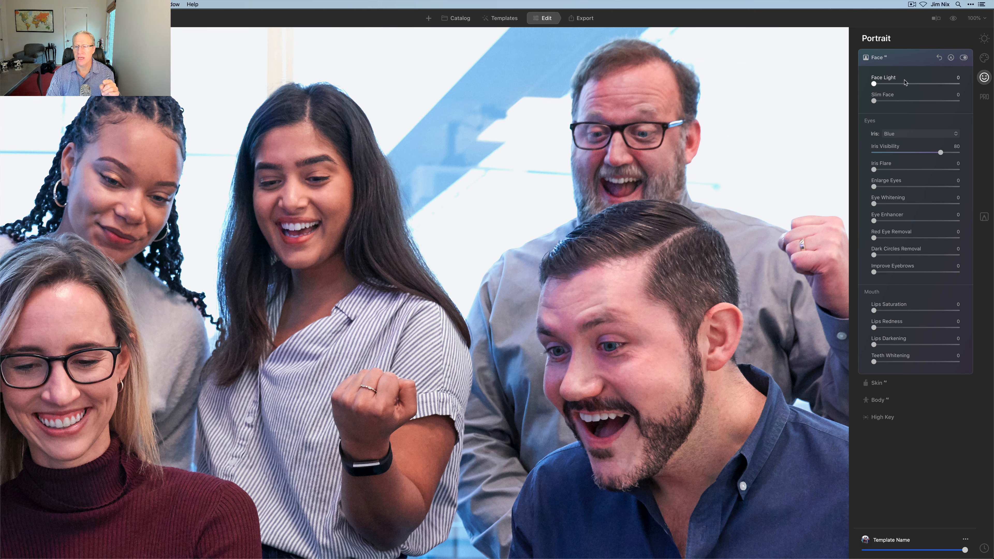
pyautogui.click(742, 199)
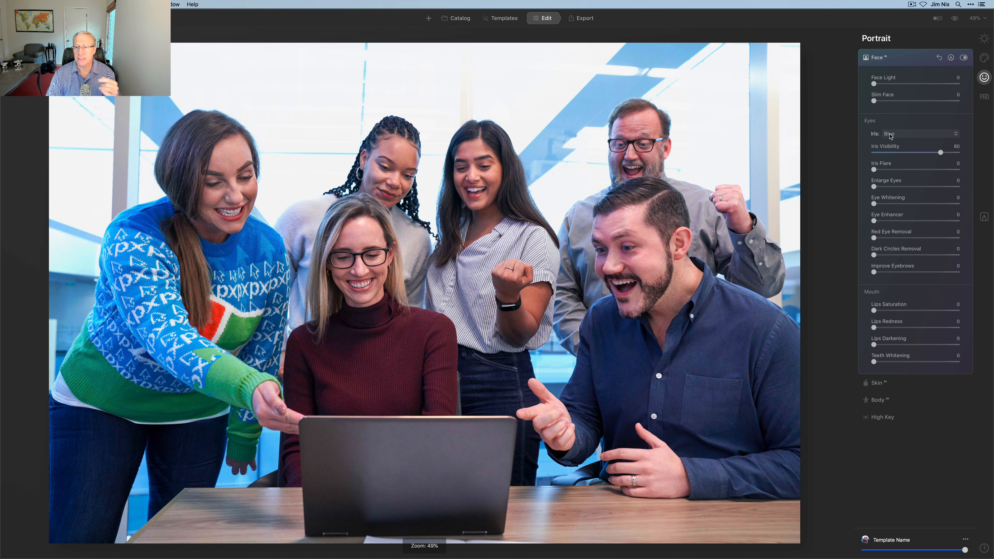
# Set Enlarge Eyes to 96 and compare the whole photo before and after the eye changes
pyautogui.moveTo(874, 187); pyautogui.dragTo(954, 187)
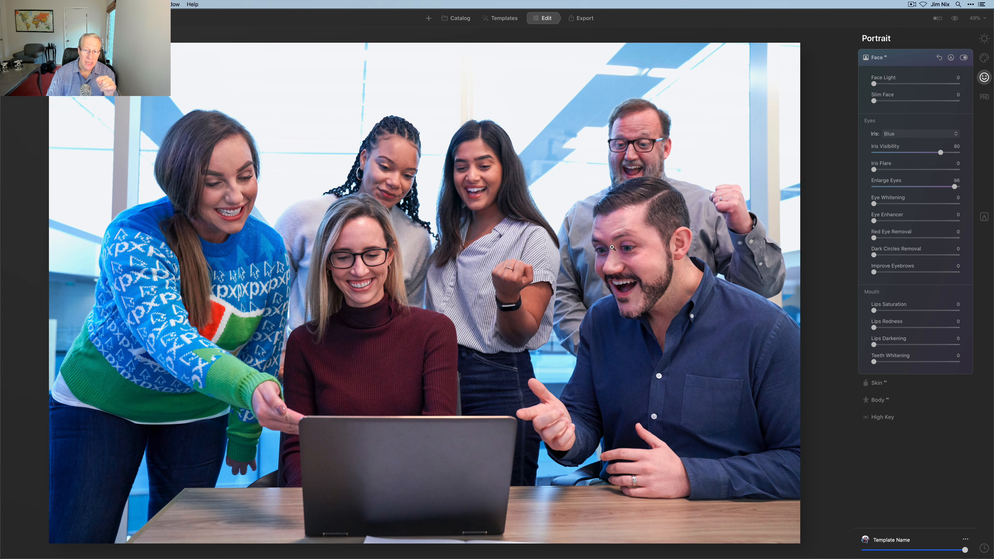
pyautogui.click(963, 58)
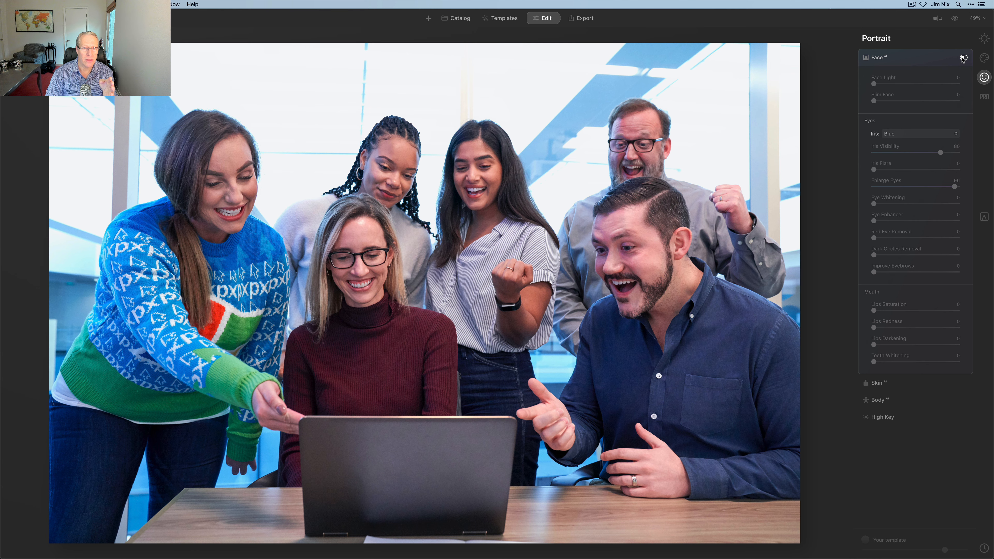
pyautogui.click(963, 58)
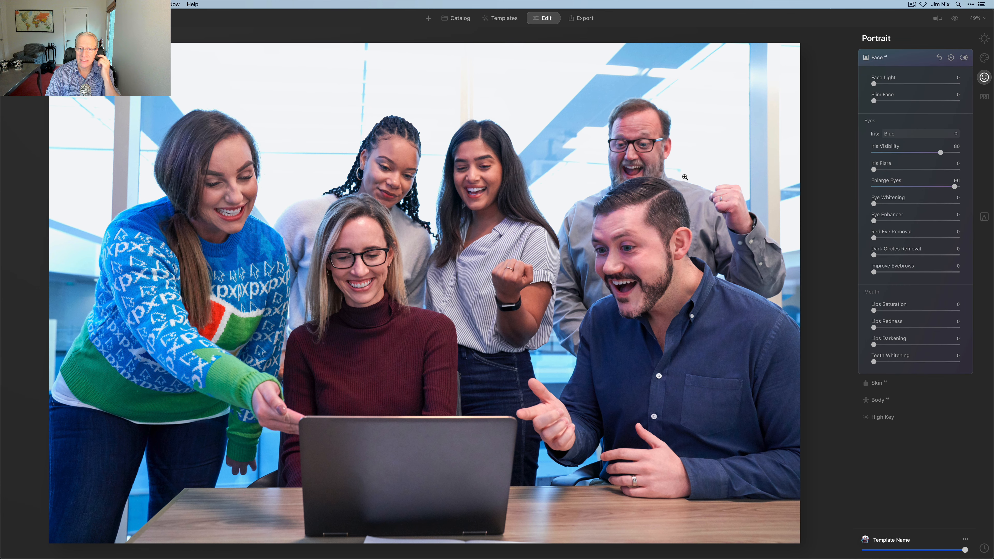
pyautogui.click(963, 58)
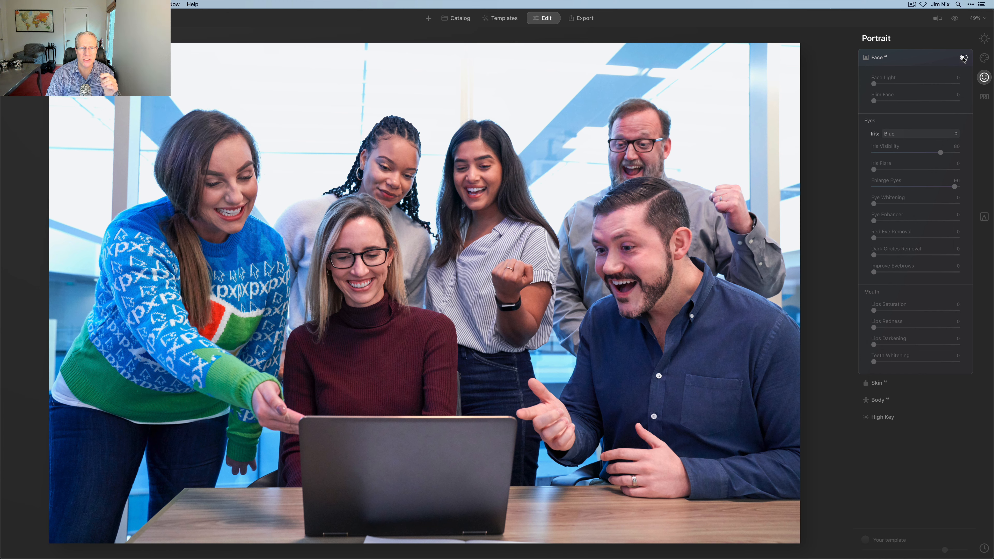
pyautogui.click(963, 58)
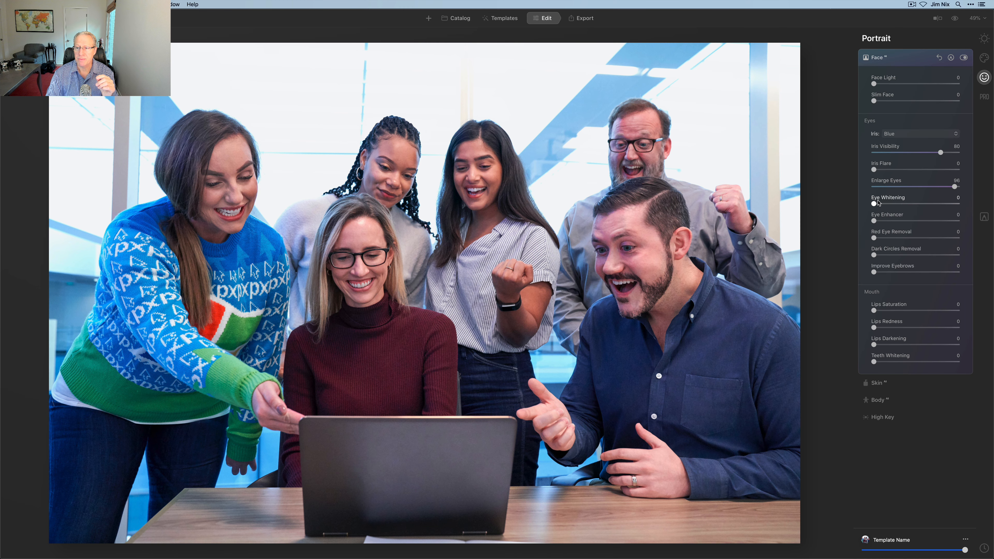
# Try Eye Whitening, Lips Saturation and Lips Redness at 100, and reset all Face adjustments
pyautogui.moveTo(873, 204); pyautogui.dragTo(957, 204)
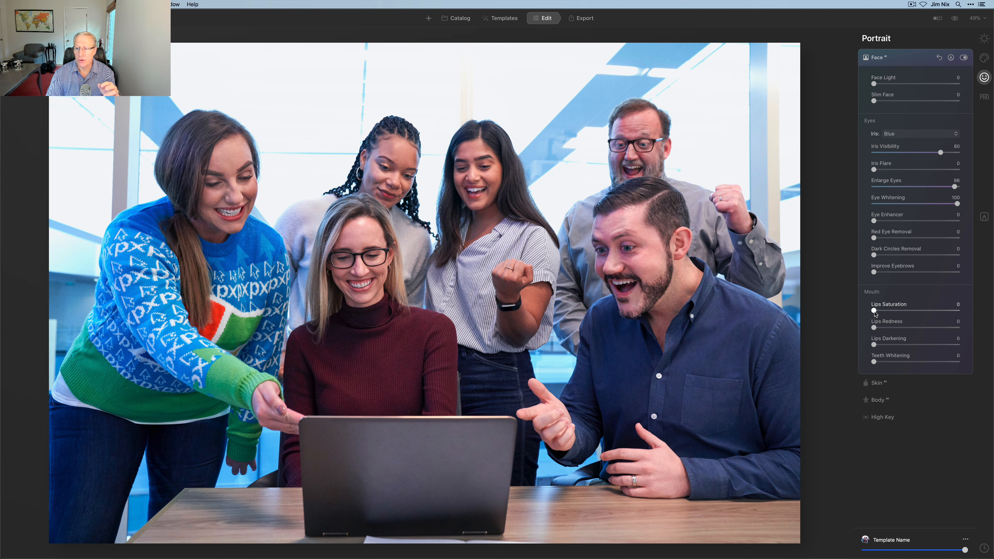
pyautogui.moveTo(874, 310); pyautogui.dragTo(959, 311)
pyautogui.moveTo(873, 327); pyautogui.dragTo(963, 329)
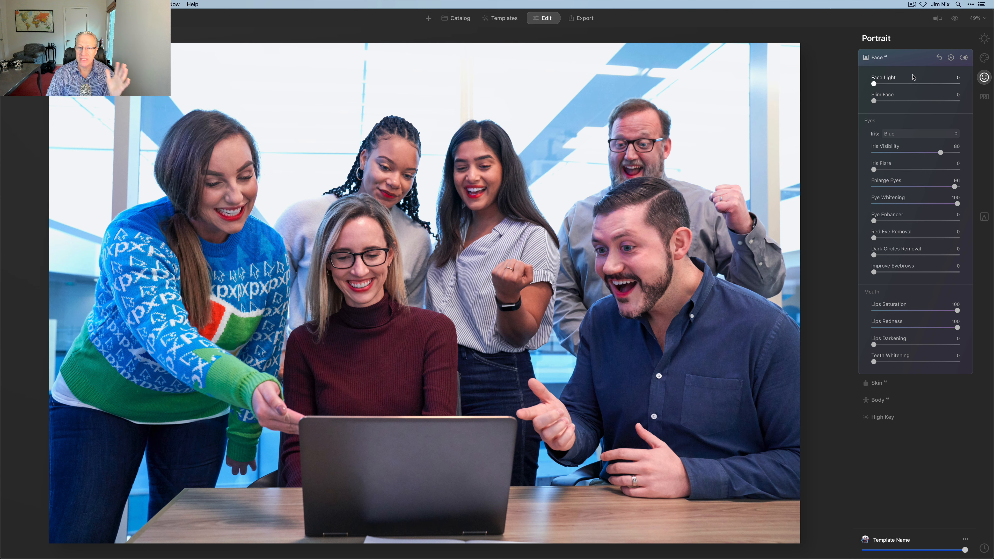
pyautogui.click(939, 58)
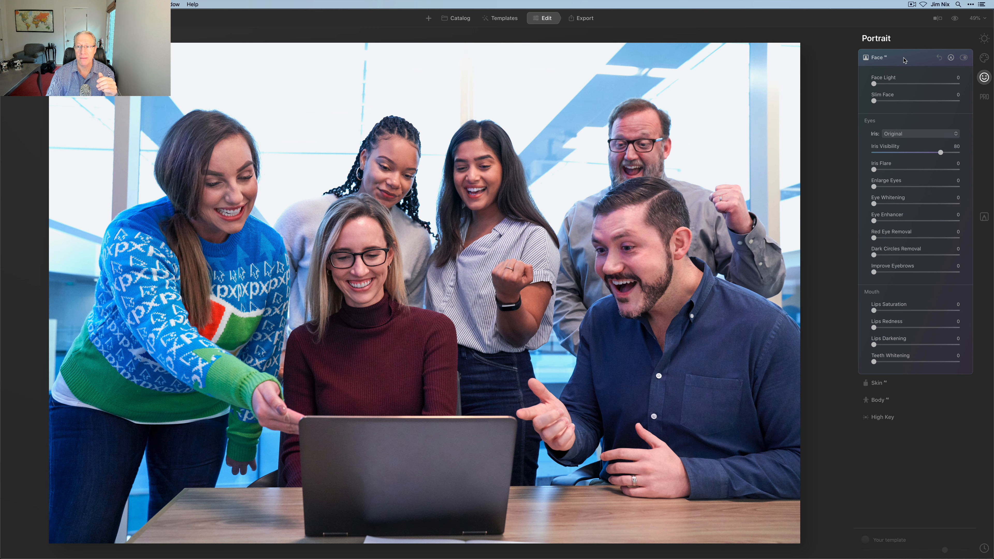
# Switch from the Face tool to the Skin tool and set Amount and Shine Removal to 100
pyautogui.click(903, 59)
pyautogui.click(897, 74)
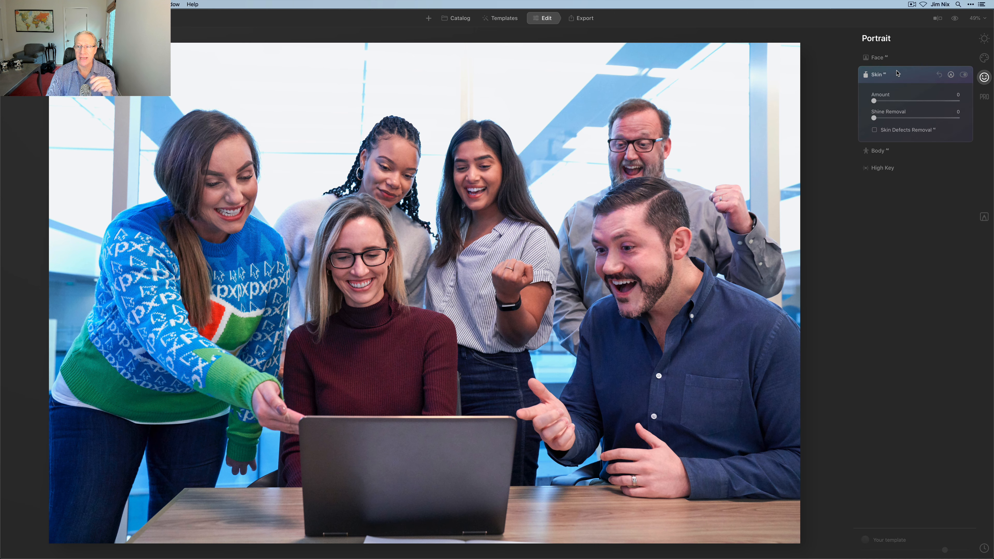
pyautogui.moveTo(874, 101); pyautogui.dragTo(973, 98)
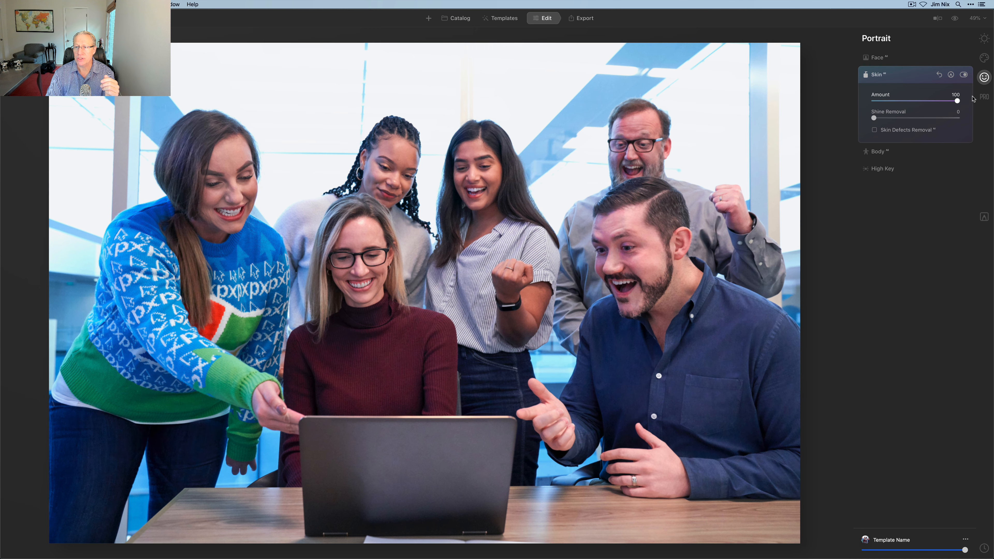
pyautogui.moveTo(873, 117); pyautogui.dragTo(964, 120)
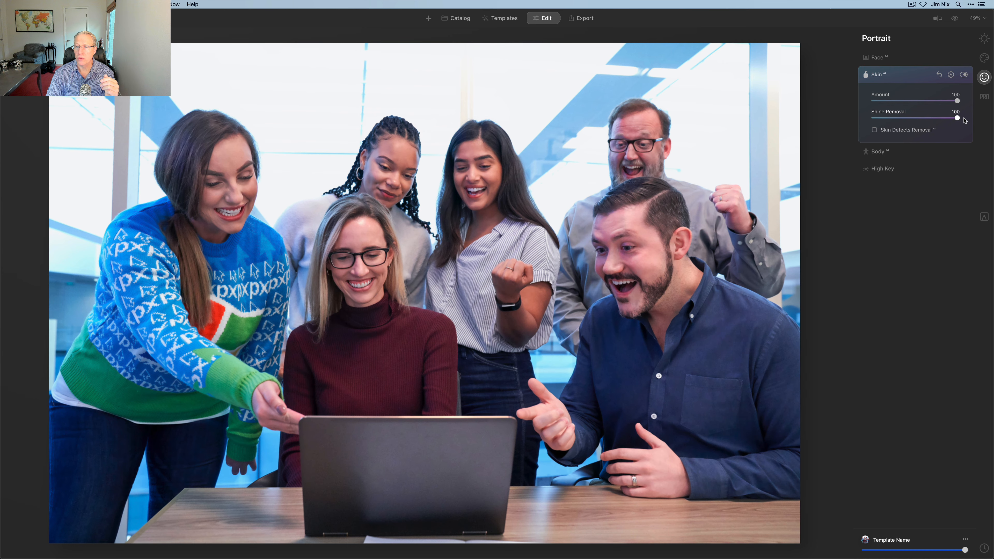
# Compare the skin smoothing off and on across the group's faces up close, and reset the Skin adjustments
pyautogui.doubleClick(591, 309)
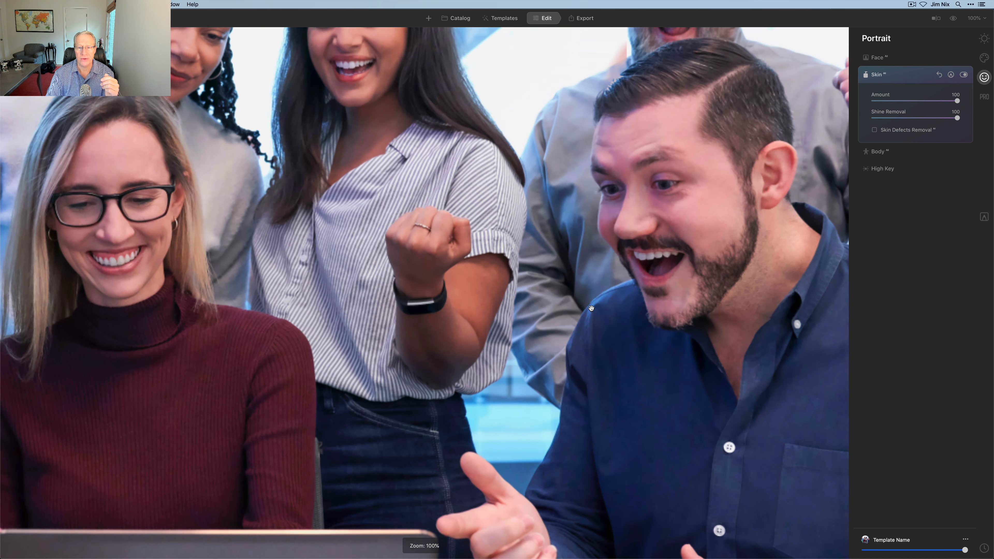
pyautogui.scroll(3, 591, 308)
pyautogui.hscroll(3, 591, 308)
pyautogui.scroll(2, 591, 308)
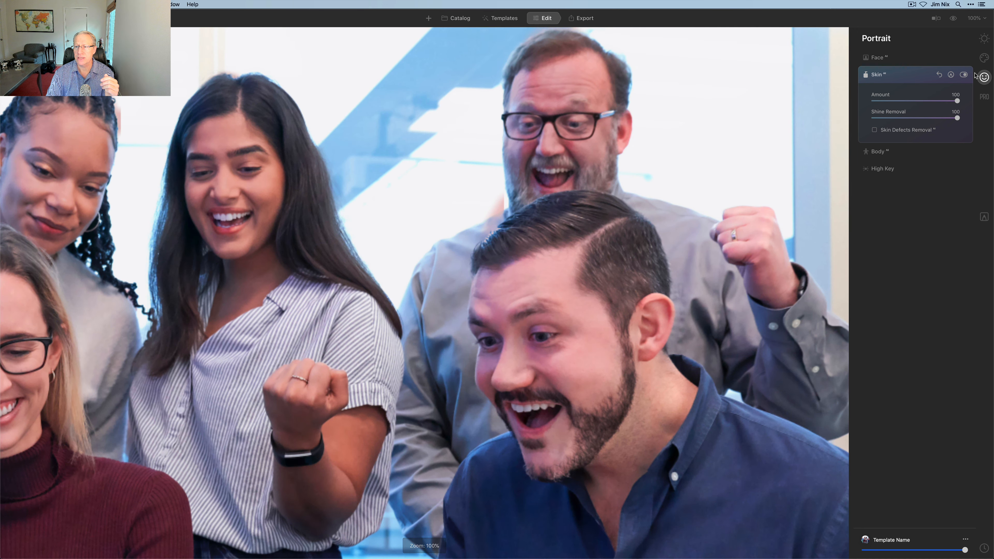
pyautogui.click(963, 75)
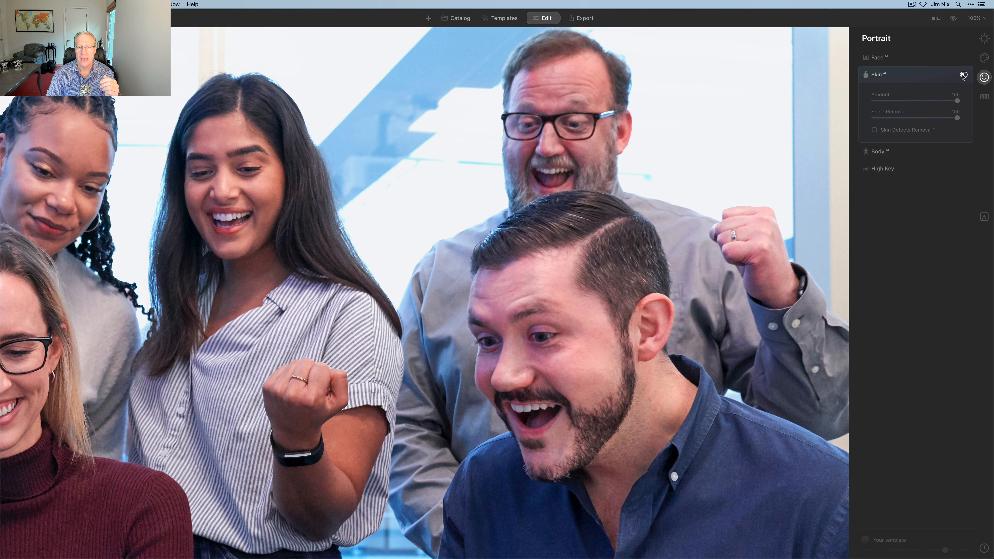
pyautogui.click(963, 75)
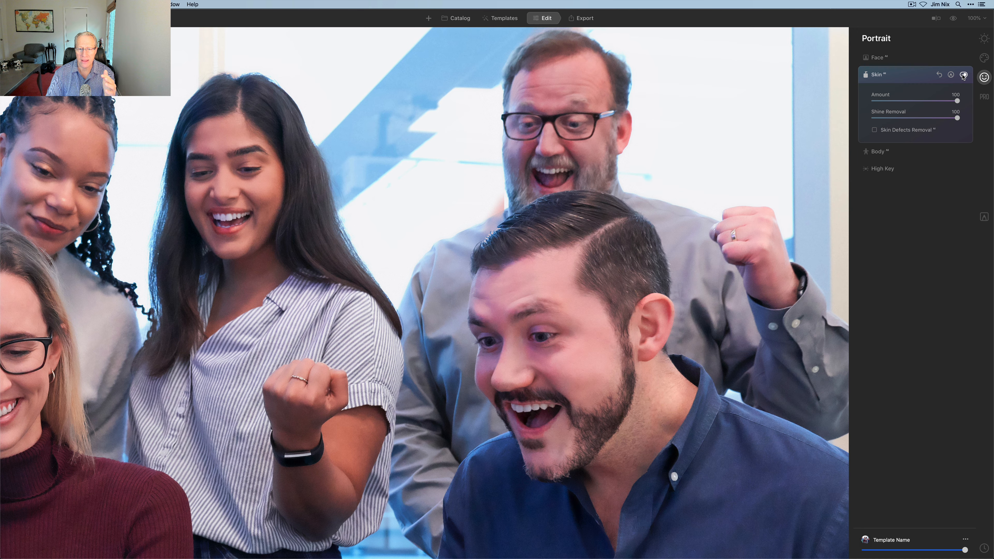
pyautogui.hscroll(-7, 522, 249)
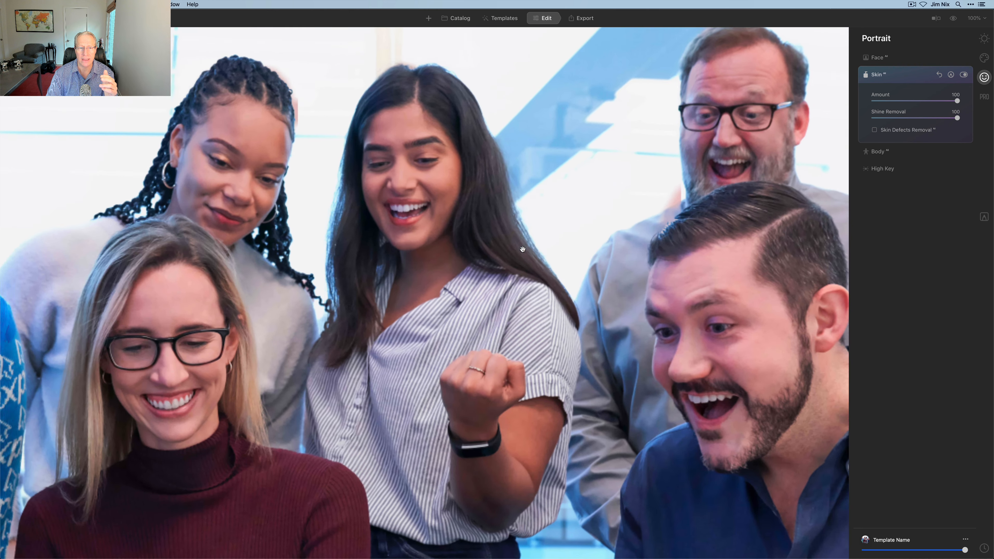
pyautogui.hscroll(-6, 523, 250)
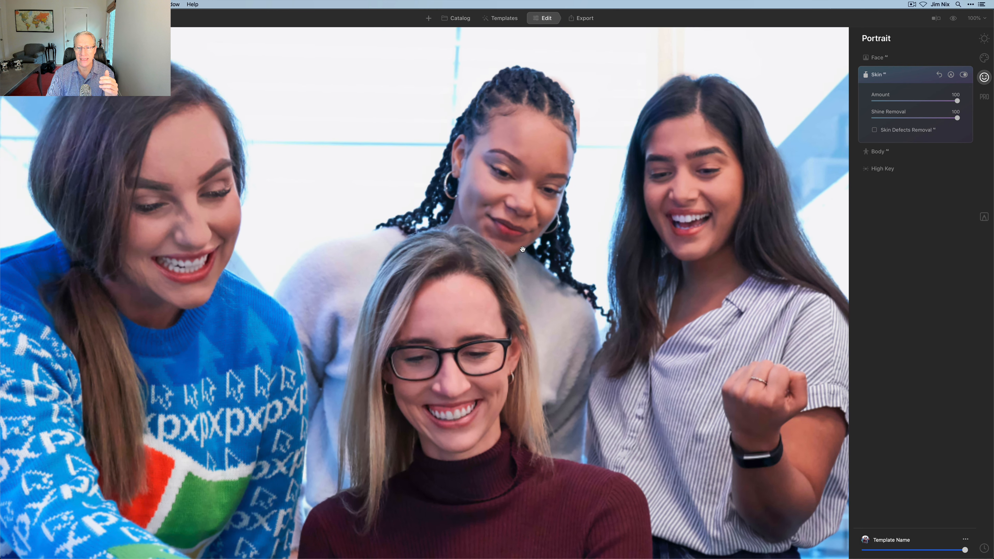
pyautogui.click(963, 75)
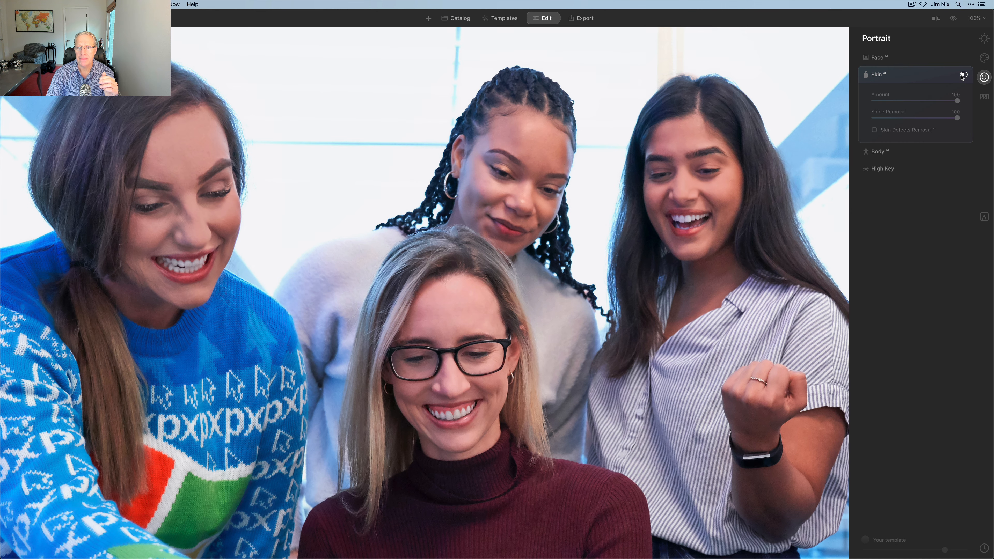
pyautogui.click(963, 75)
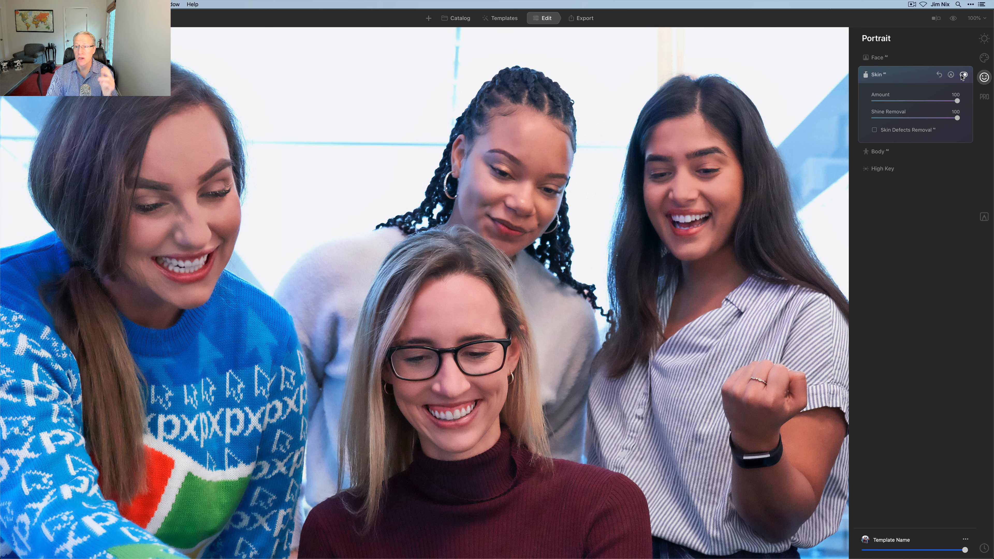
pyautogui.click(938, 75)
pyautogui.press('super+0')
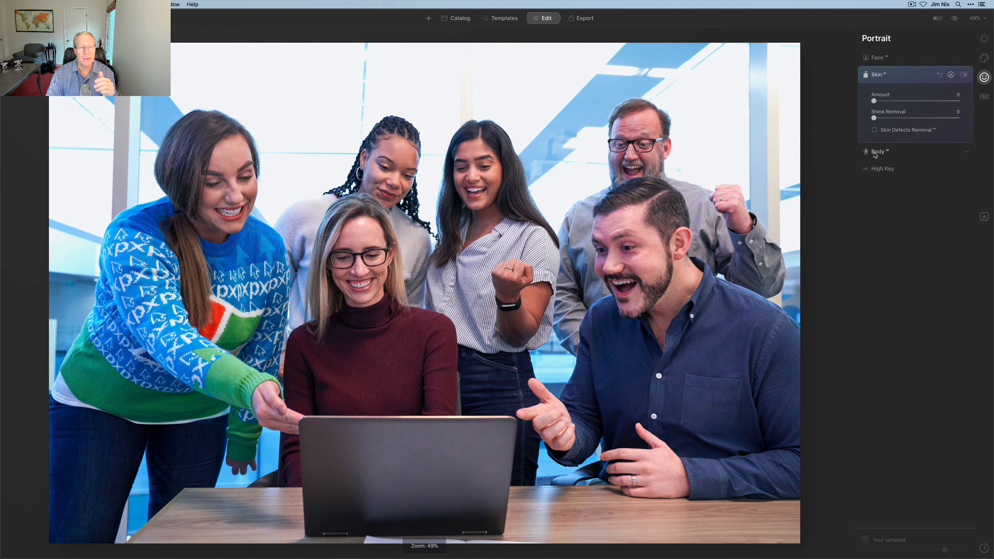
# Try the Body tool with Shape at 100 and with Abdomen at 76, resetting the adjustments after each trial
pyautogui.click(878, 152)
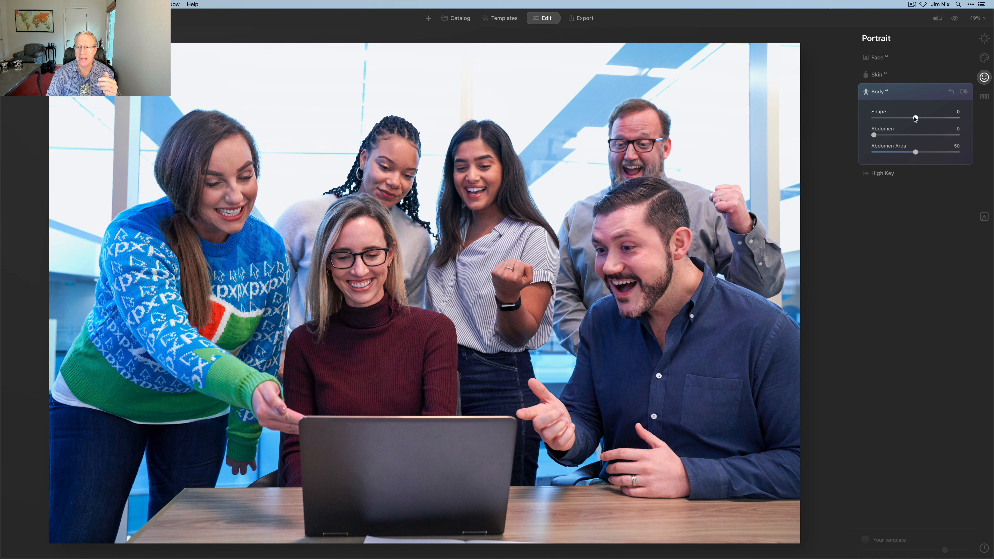
pyautogui.moveTo(915, 118); pyautogui.dragTo(957, 118)
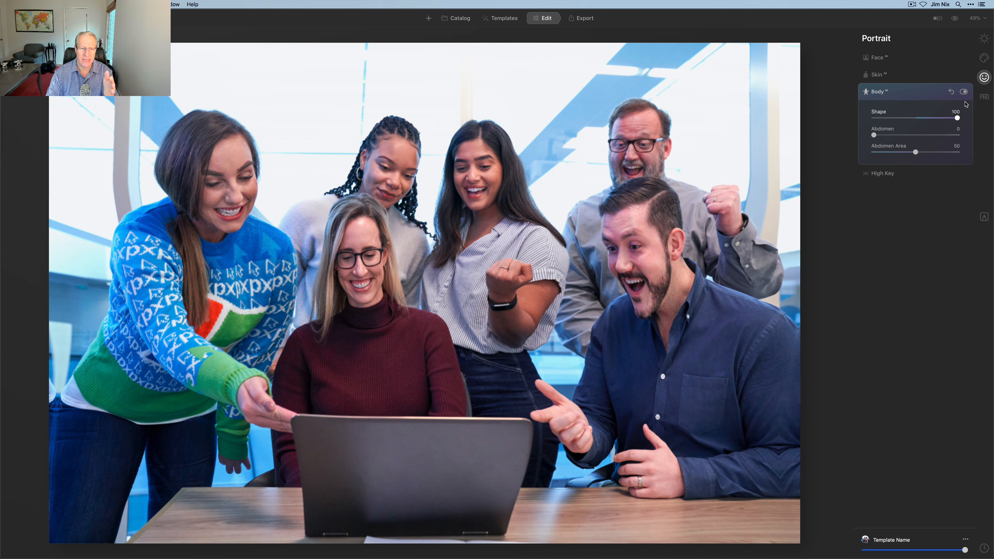
pyautogui.click(951, 92)
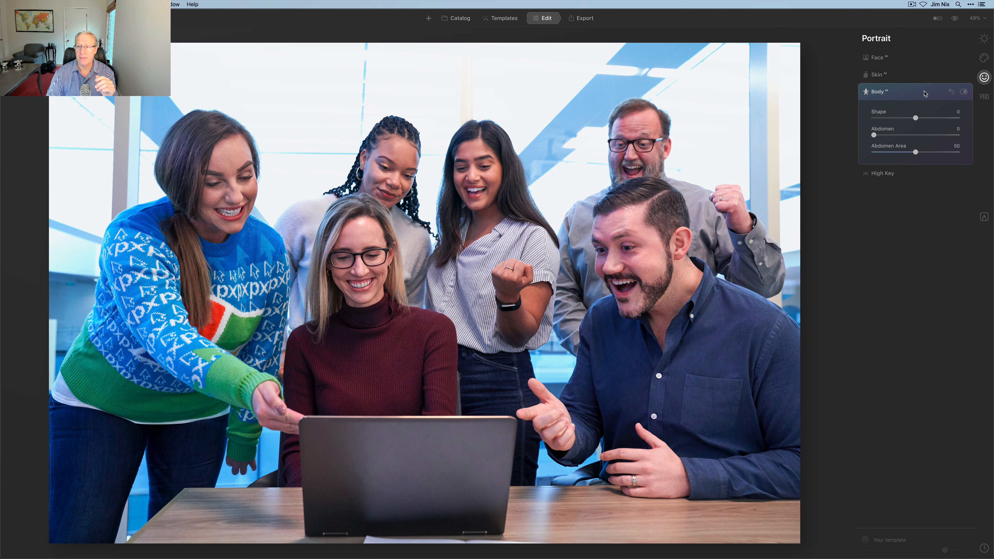
pyautogui.moveTo(874, 137); pyautogui.dragTo(938, 133)
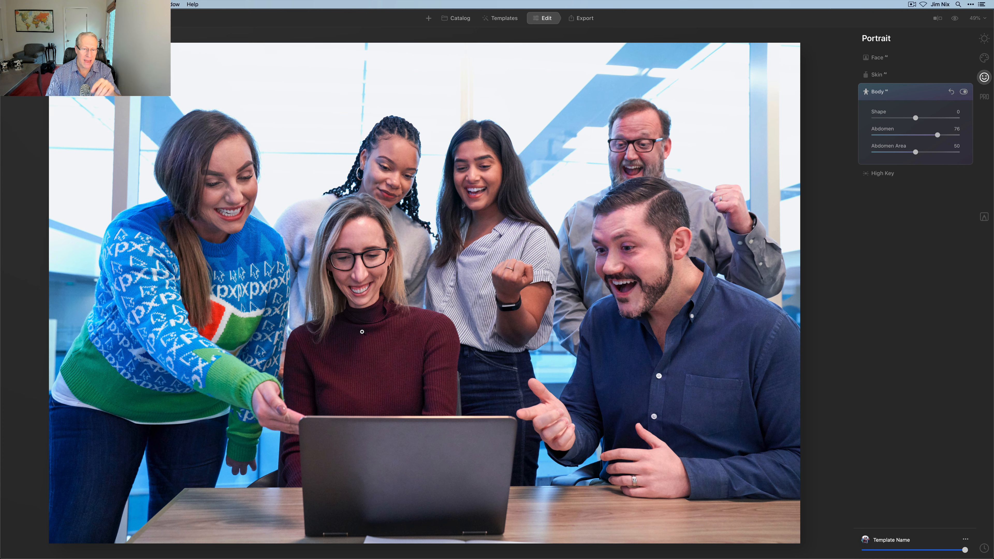
pyautogui.click(950, 92)
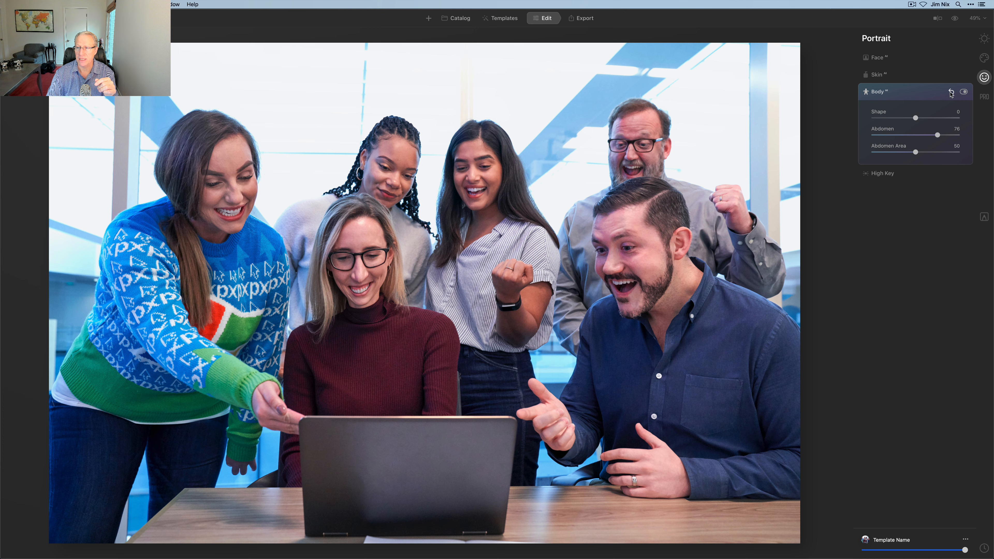
pyautogui.click(917, 94)
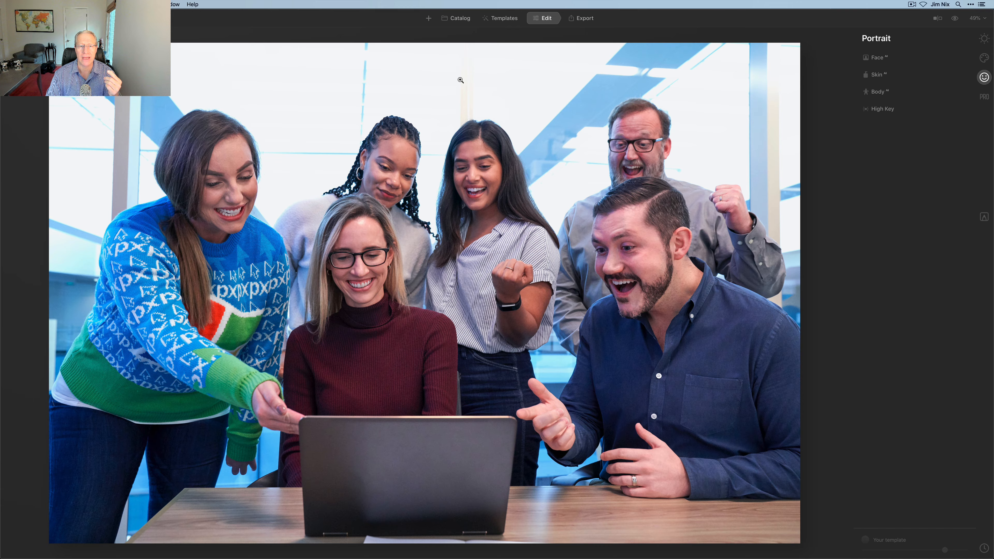
# Go to the next photo and set Slim Face and Face Light to 100 in the Face tool
pyautogui.press('Right')
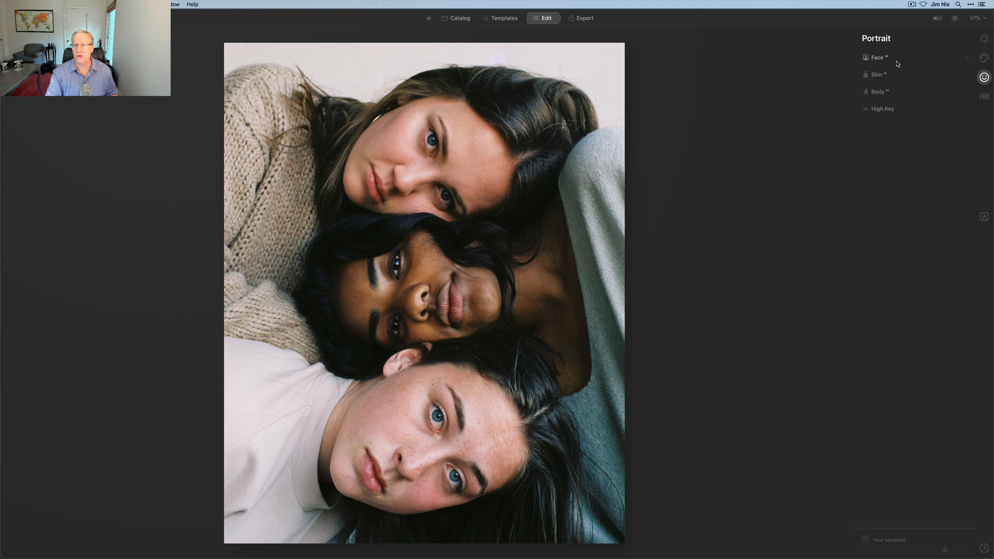
pyautogui.click(879, 59)
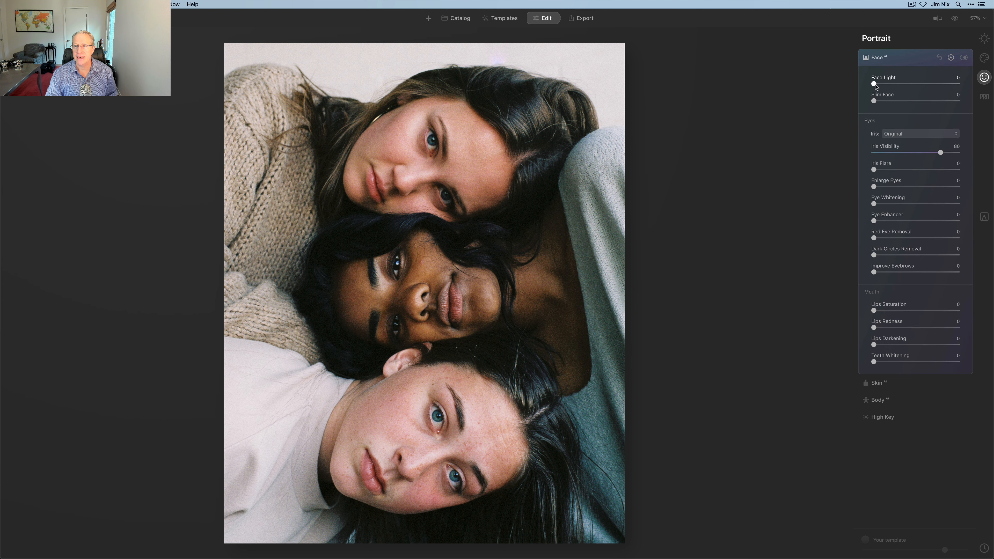
pyautogui.moveTo(874, 85); pyautogui.dragTo(962, 101)
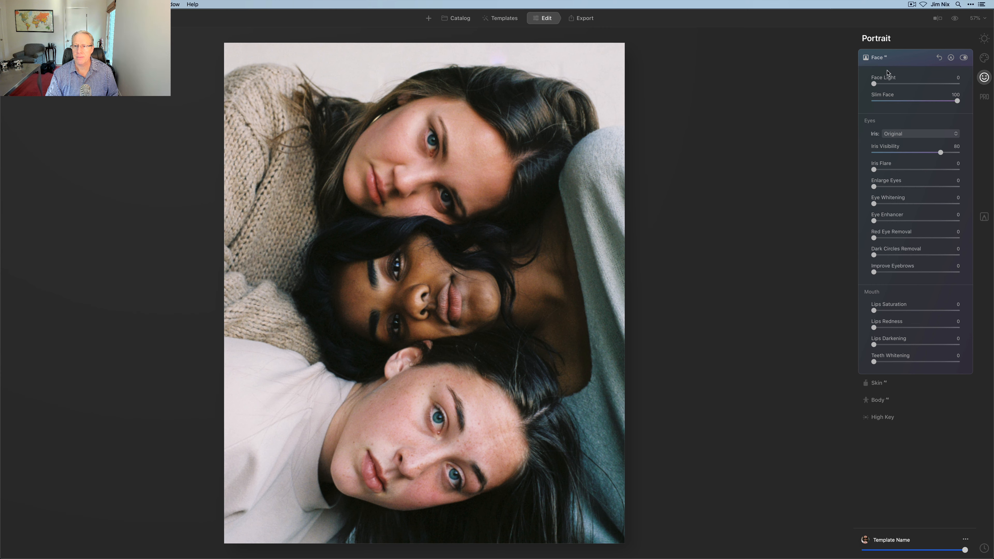
pyautogui.moveTo(873, 83); pyautogui.dragTo(958, 84)
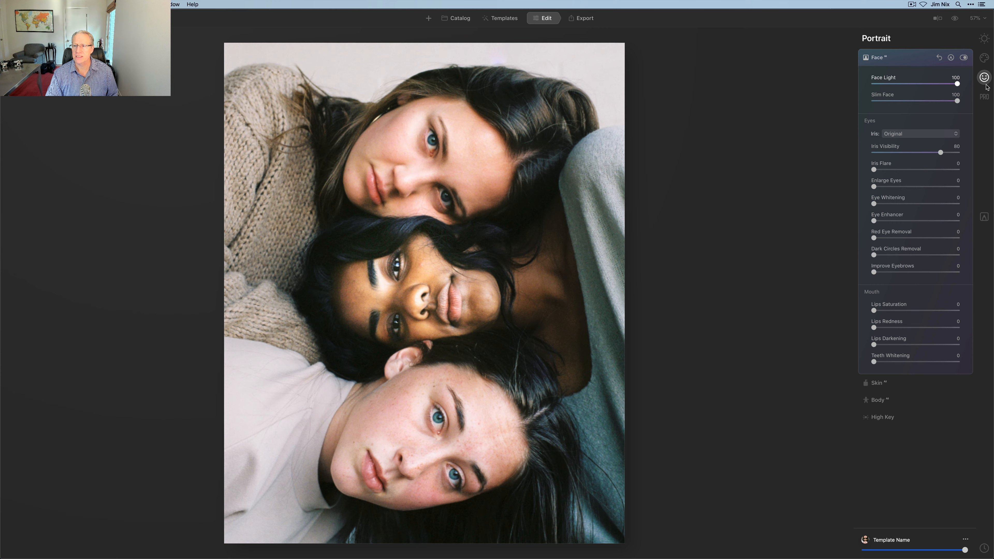
# Compare the three women's faces with the Face adjustments off and on, and reset them
pyautogui.click(963, 58)
pyautogui.click(963, 57)
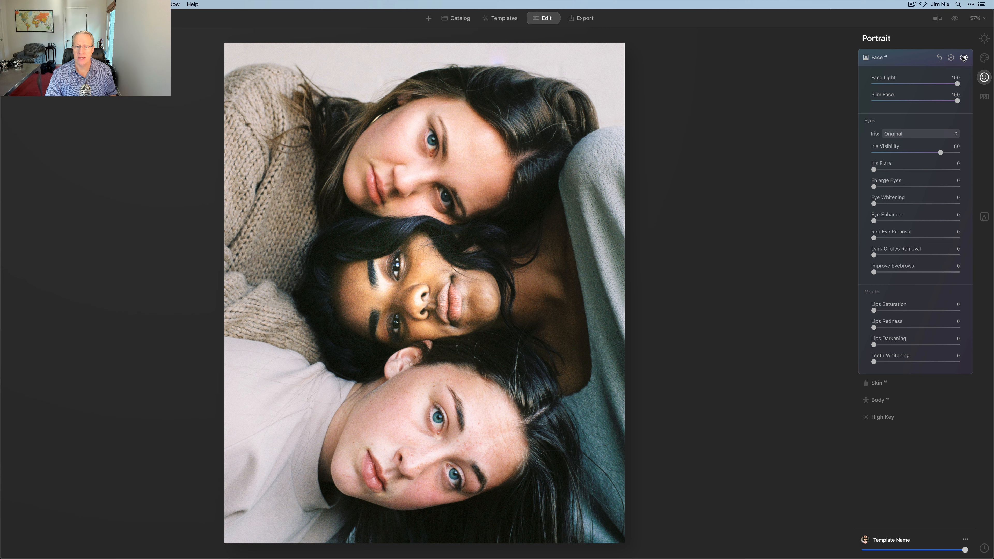
pyautogui.click(938, 57)
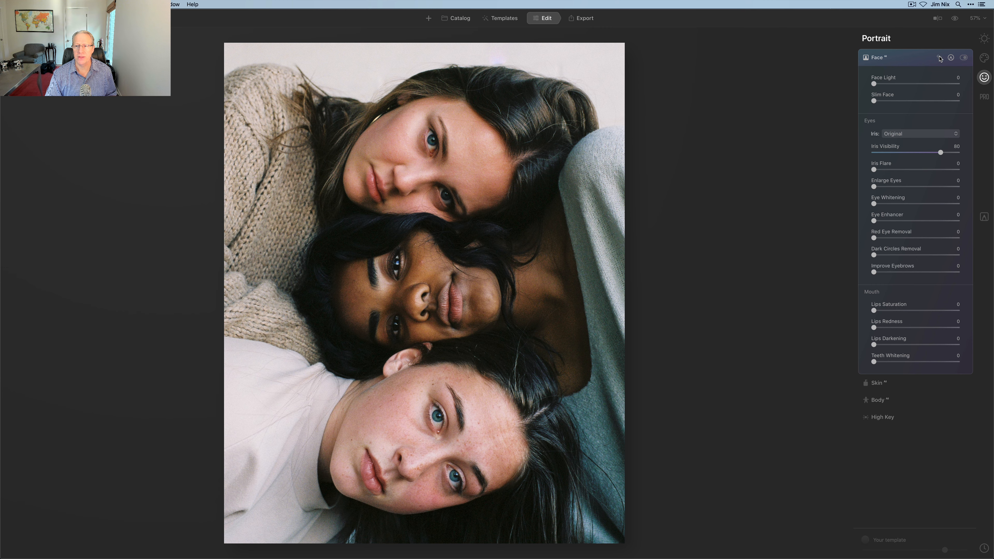
# Set Iris to Blue, Enlarge Eyes to 65 and Eye Whitening to 96, and compare the eye changes off and on
pyautogui.click(915, 136)
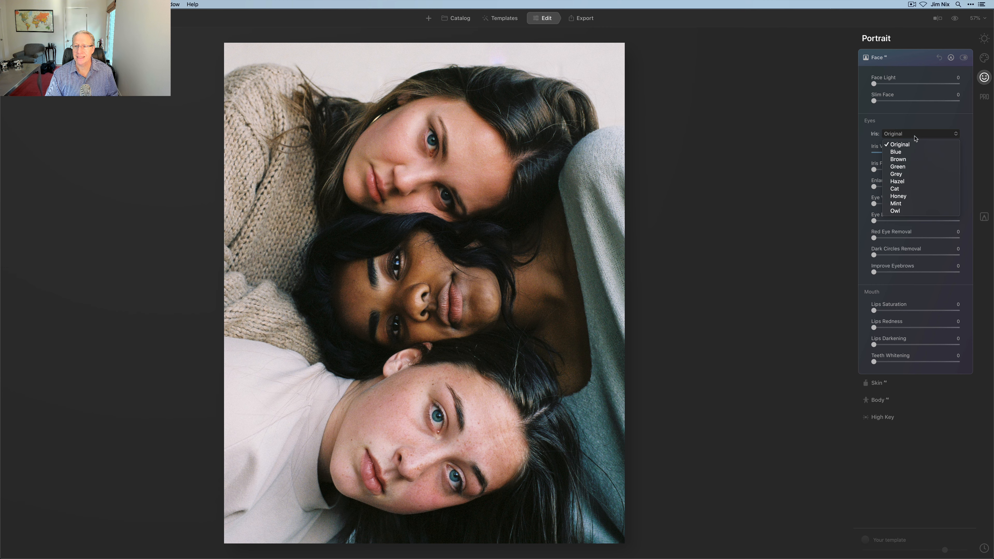
pyautogui.click(901, 152)
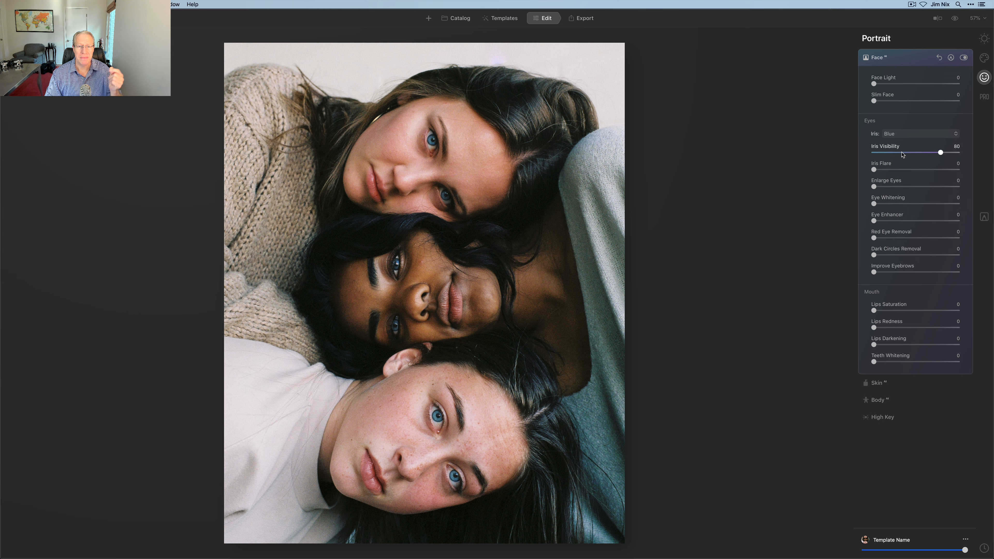
pyautogui.moveTo(874, 187); pyautogui.dragTo(936, 186)
pyautogui.moveTo(874, 204); pyautogui.dragTo(955, 196)
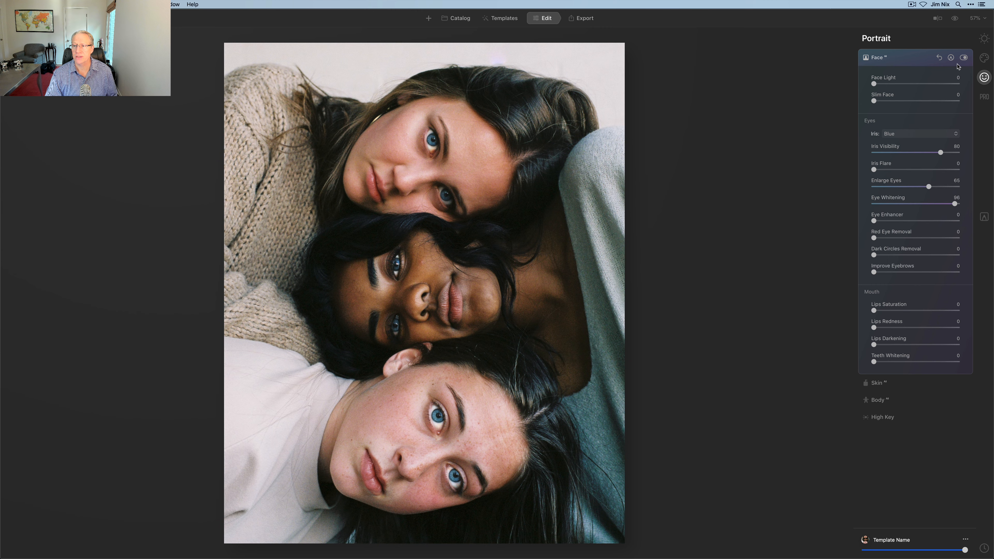
pyautogui.click(963, 57)
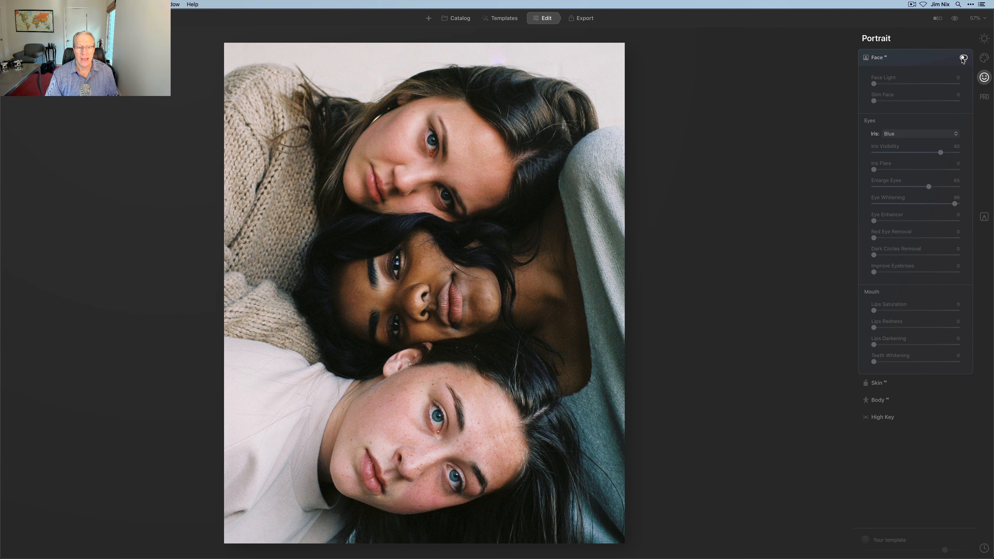
pyautogui.click(963, 57)
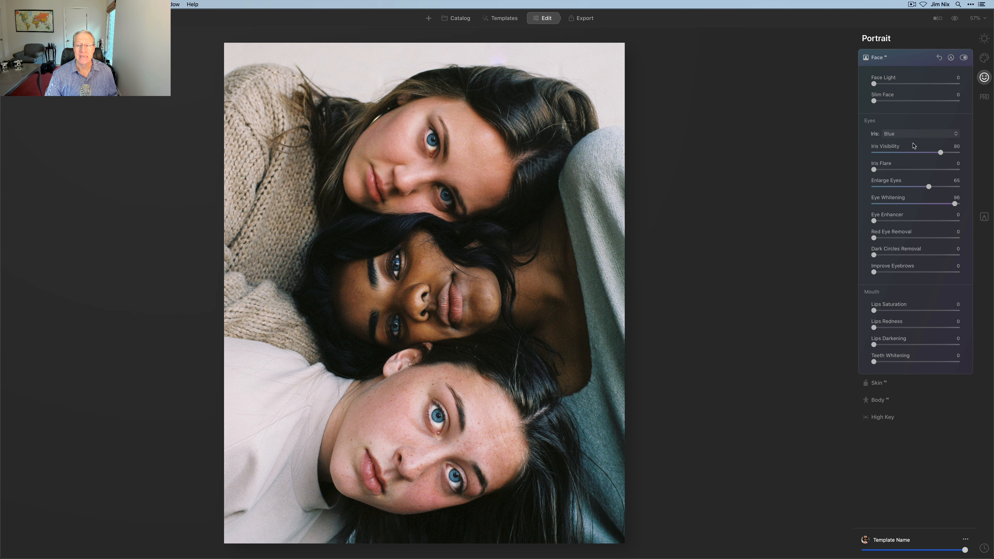
# Try Lips Saturation at 64 and Lips Redness at 77, reset all Face adjustments and collapse the Face tool
pyautogui.moveTo(873, 310); pyautogui.dragTo(928, 311)
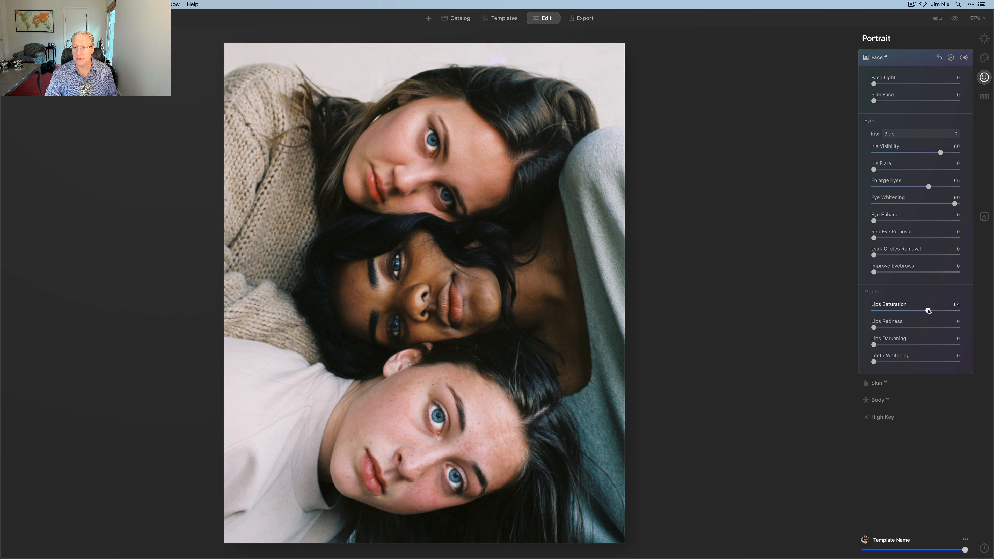
pyautogui.moveTo(873, 327); pyautogui.dragTo(940, 330)
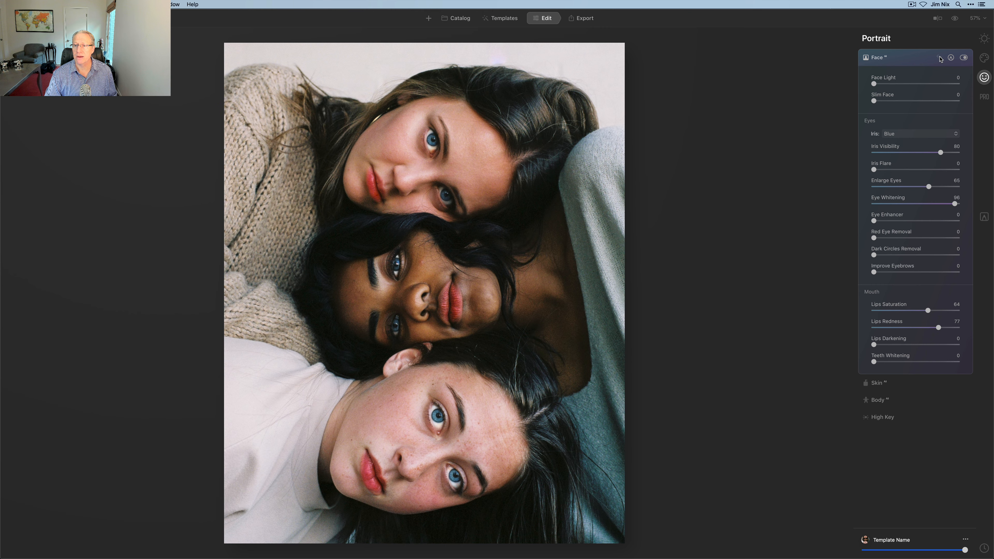
pyautogui.click(939, 58)
pyautogui.click(896, 58)
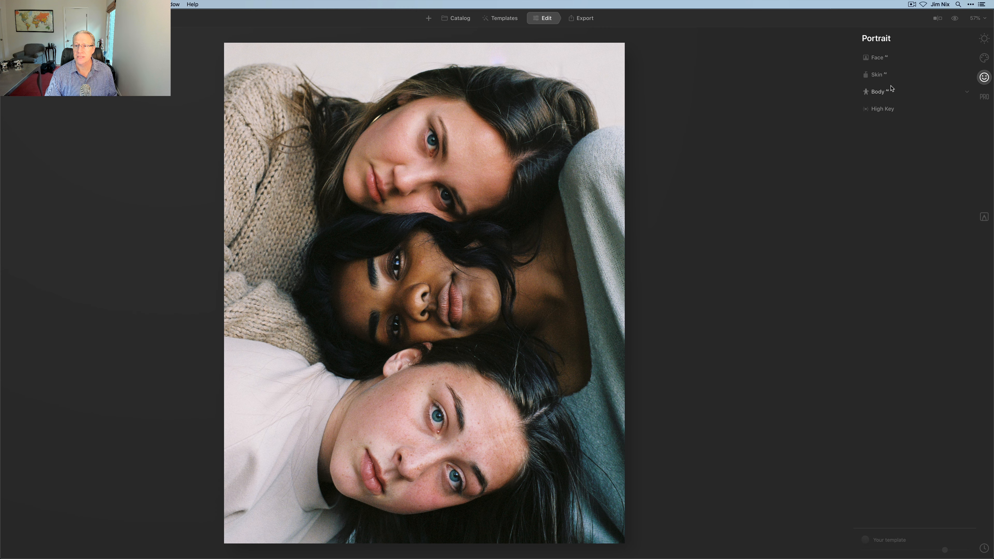
# Set Amount to 96 and Shine Removal to 100 in the Skin tool
pyautogui.click(897, 75)
pyautogui.moveTo(873, 100); pyautogui.dragTo(954, 100)
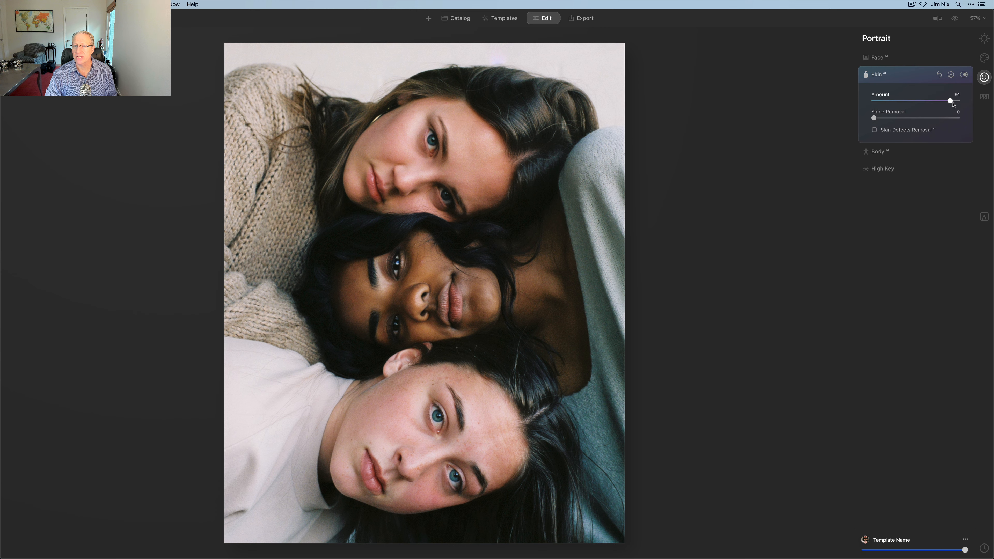
pyautogui.moveTo(874, 118); pyautogui.dragTo(981, 119)
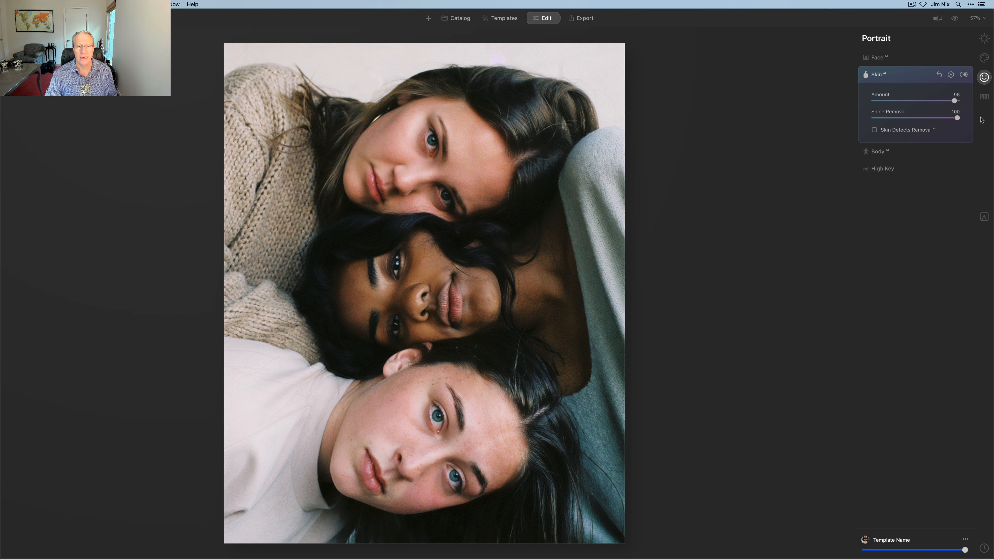
# Compare the three women's skin up close with the Skin tool off and on, reset its adjustments and collapse it
pyautogui.doubleClick(401, 326)
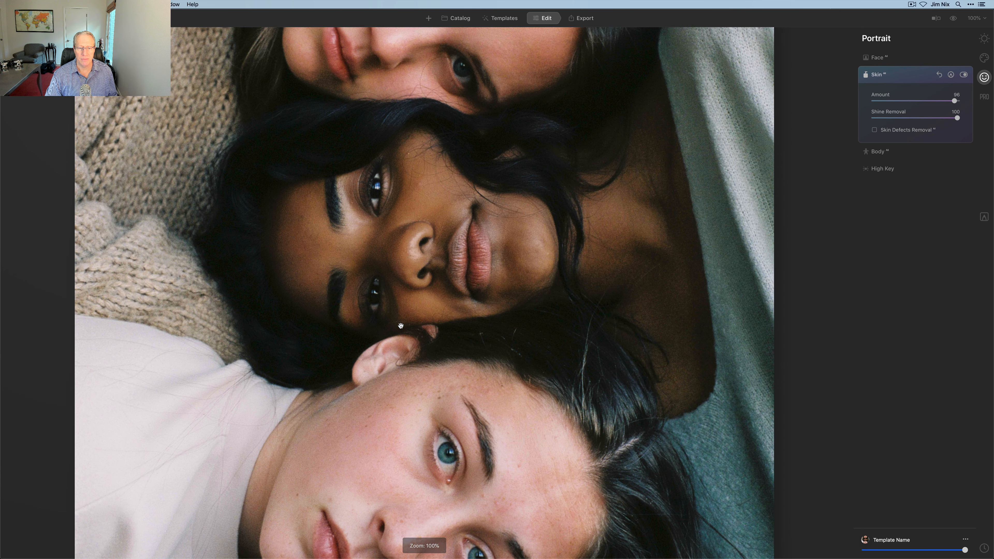
pyautogui.scroll(-5, 402, 326)
pyautogui.scroll(3, 408, 326)
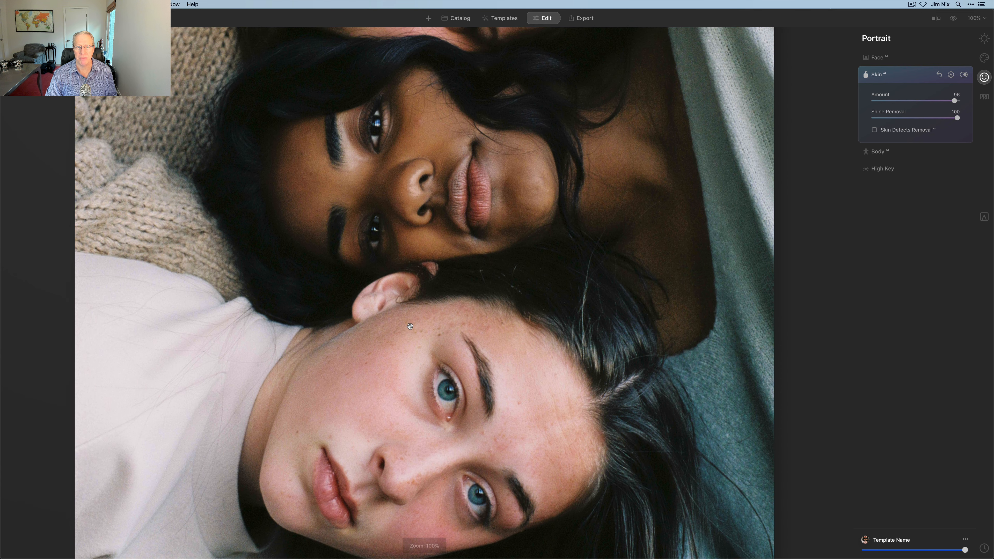
pyautogui.click(963, 75)
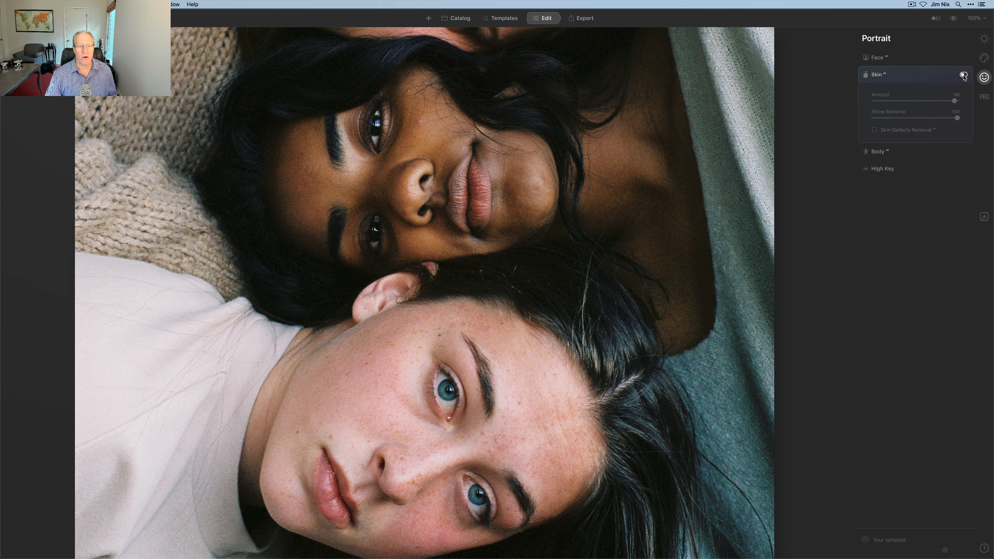
pyautogui.click(963, 75)
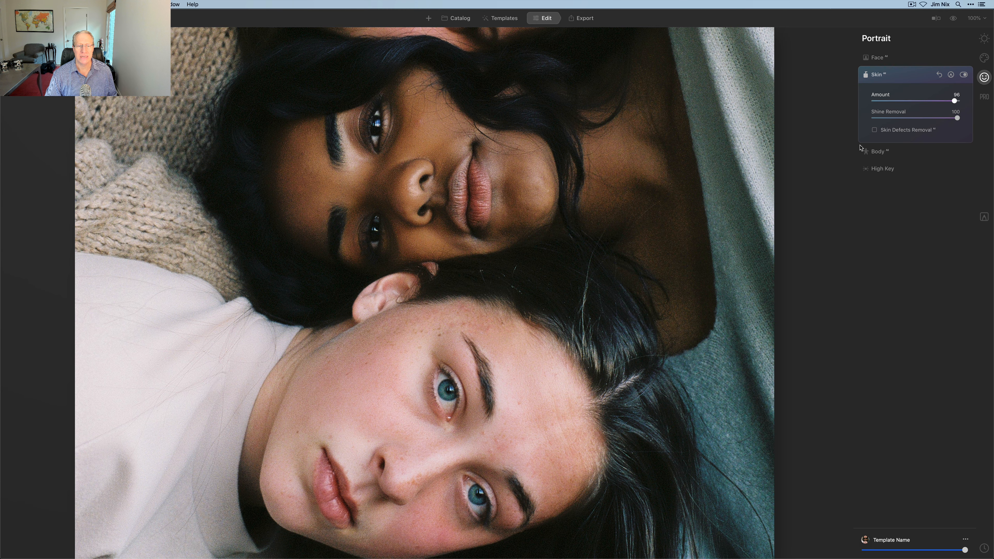
pyautogui.scroll(6, 607, 336)
pyautogui.scroll(3, 607, 336)
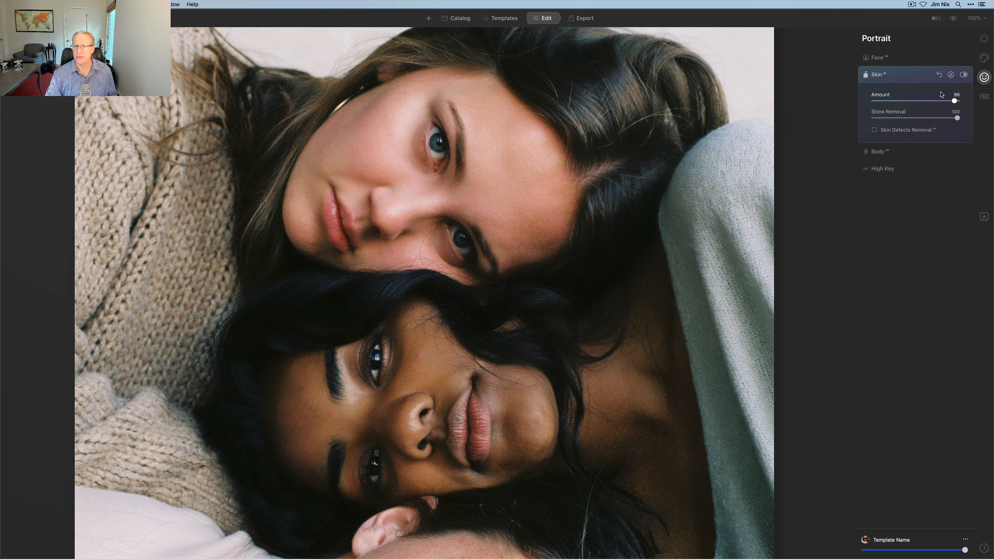
pyautogui.click(963, 75)
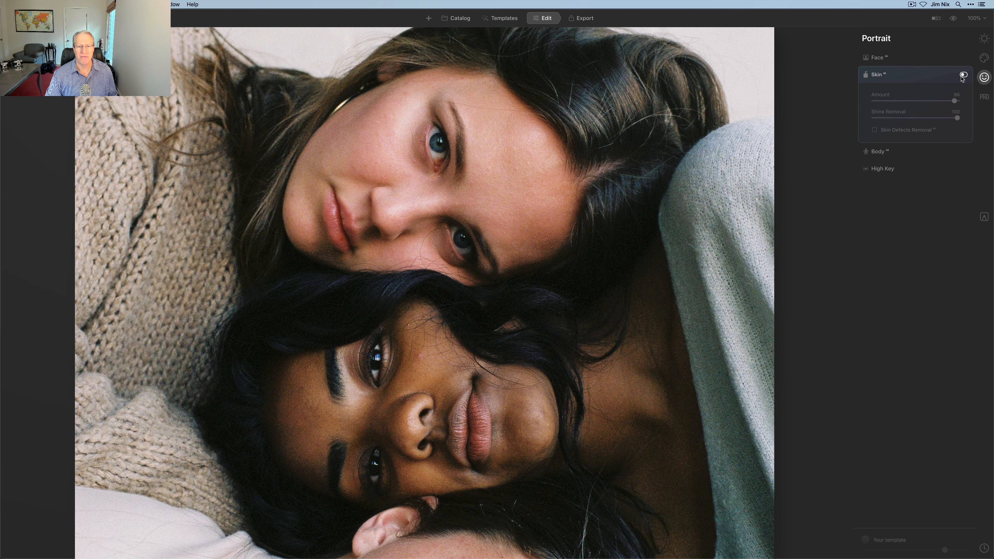
pyautogui.click(963, 75)
pyautogui.press('super+0')
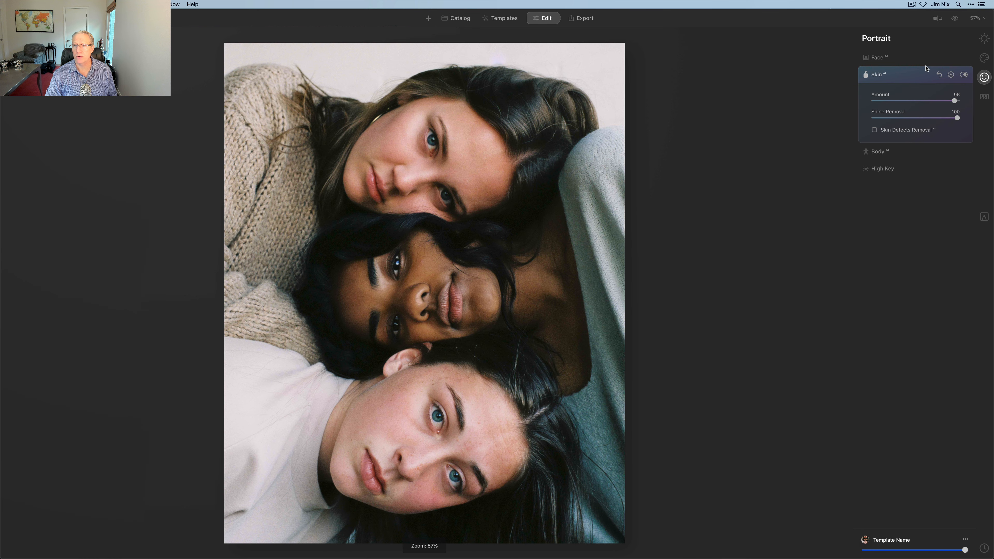
pyautogui.click(938, 75)
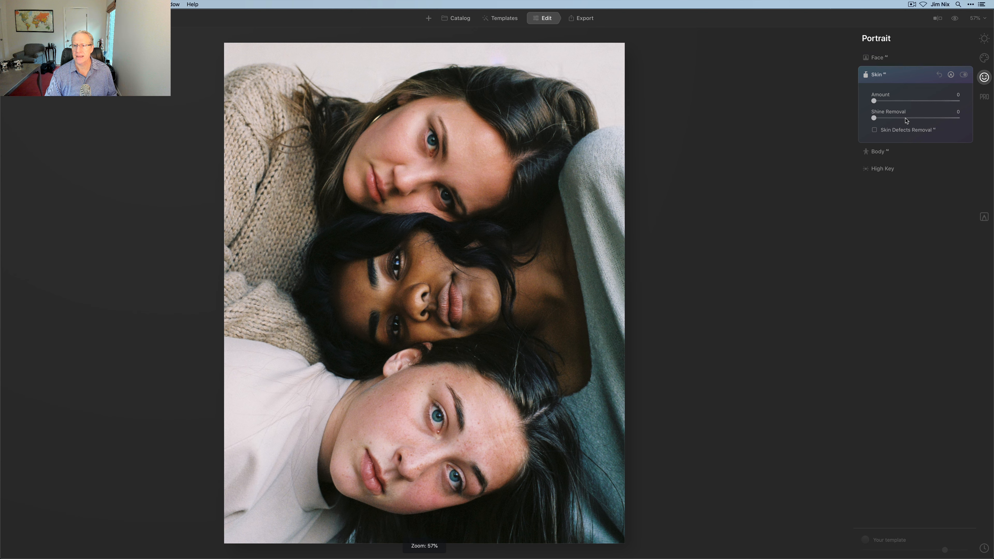
pyautogui.click(911, 76)
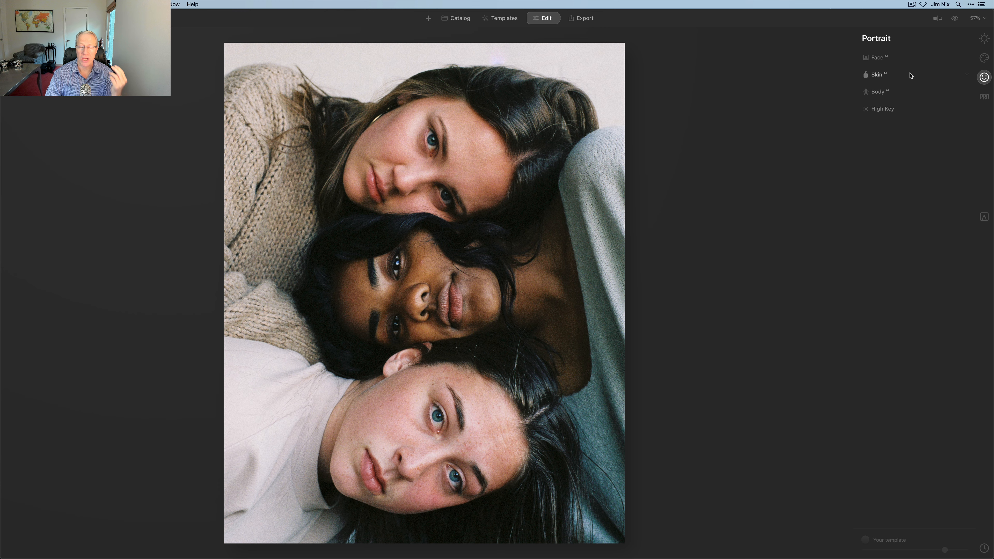
# Go to the next photo, the group of schoolboys, and set Face Light to 97 in the Face tool
pyautogui.press('Right')
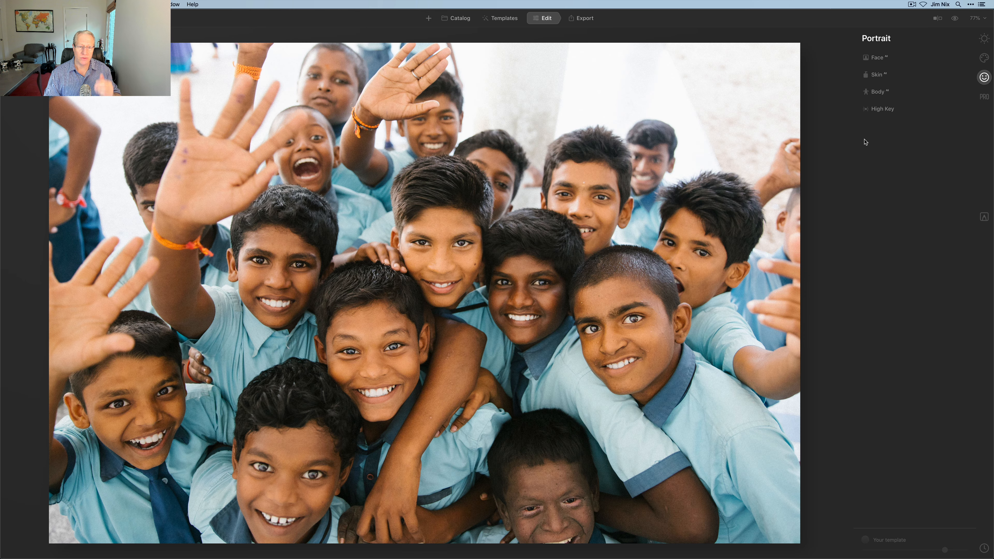
pyautogui.click(891, 61)
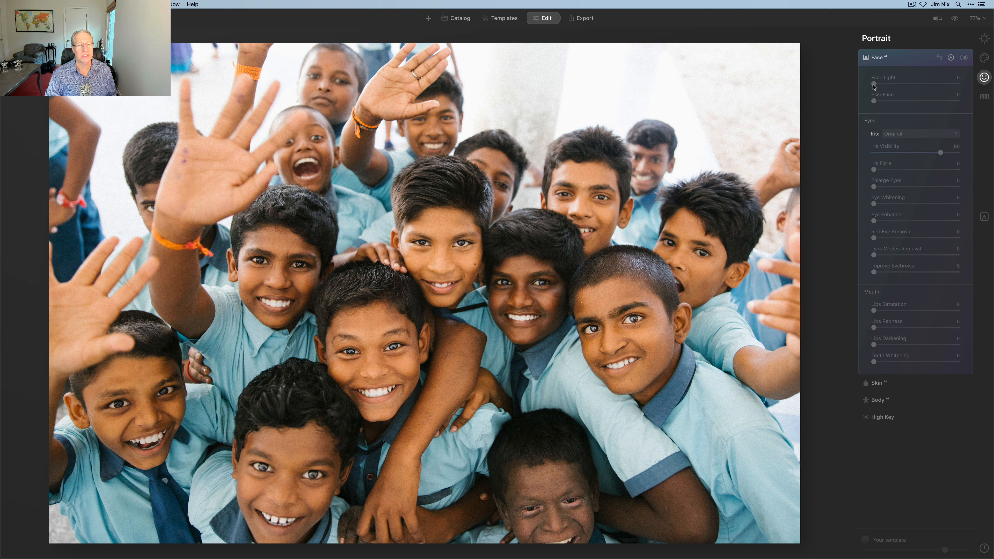
pyautogui.moveTo(873, 84); pyautogui.dragTo(887, 84)
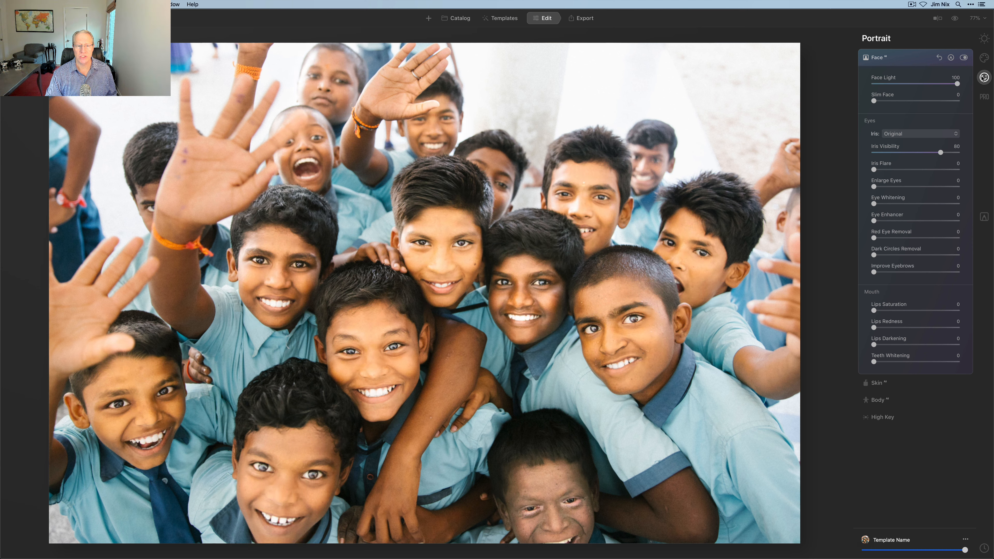
pyautogui.moveTo(887, 84); pyautogui.dragTo(955, 83)
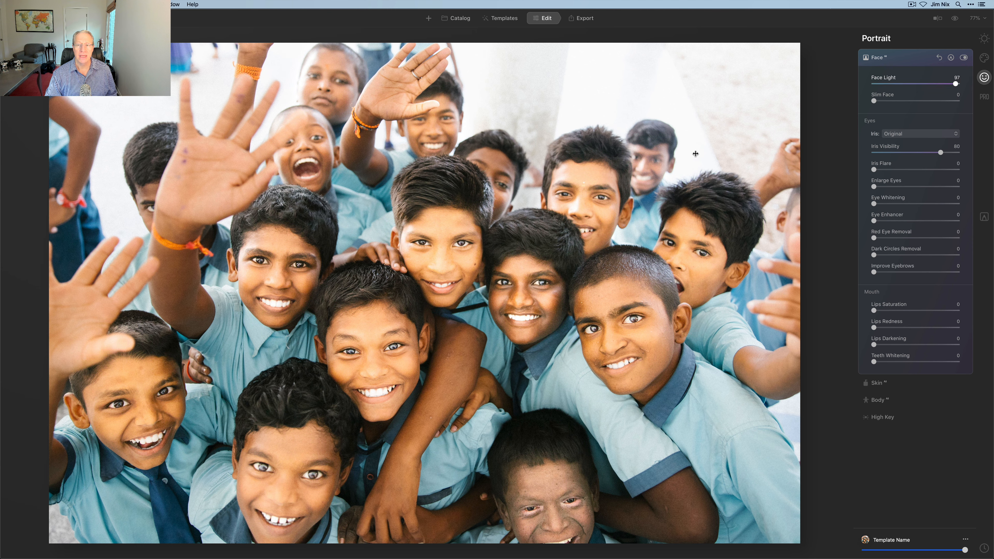
# Lower Face Light to 0 to compare the boys' faces without it, and raise it to 100
pyautogui.moveTo(955, 84)
pyautogui.mouseDown()
pyautogui.moveTo(857, 84)
pyautogui.moveTo(945, 84)
pyautogui.mouseUp()
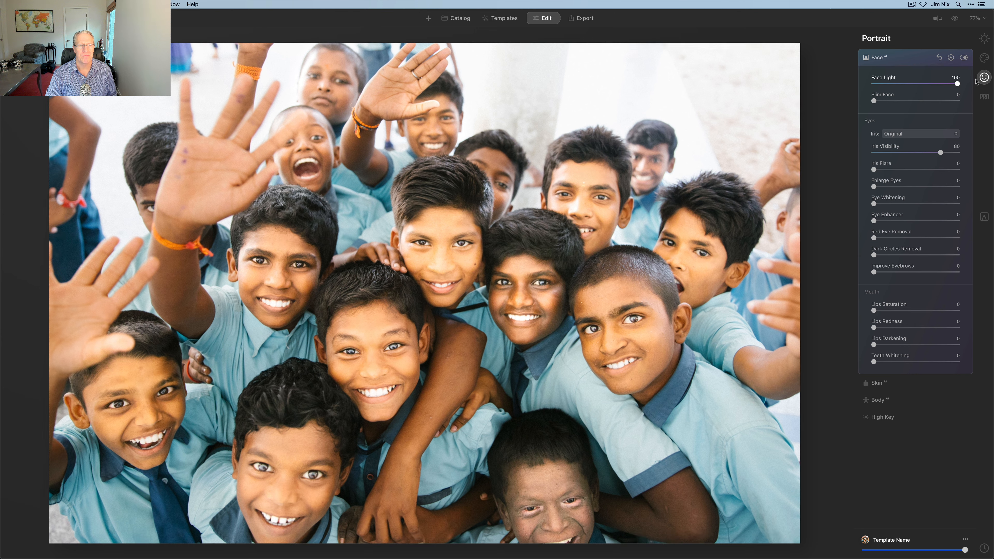
pyautogui.moveTo(945, 84); pyautogui.dragTo(819, 88)
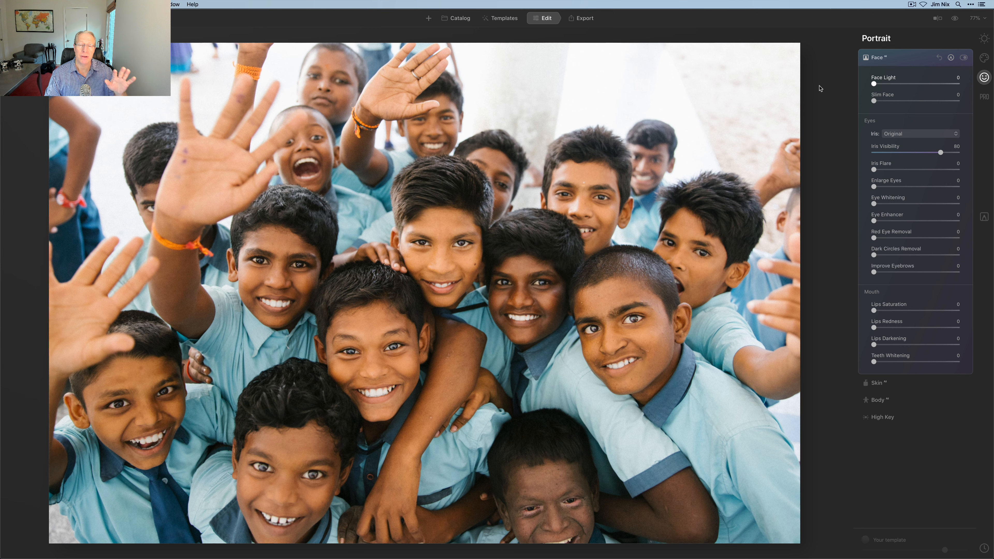
pyautogui.click(944, 84)
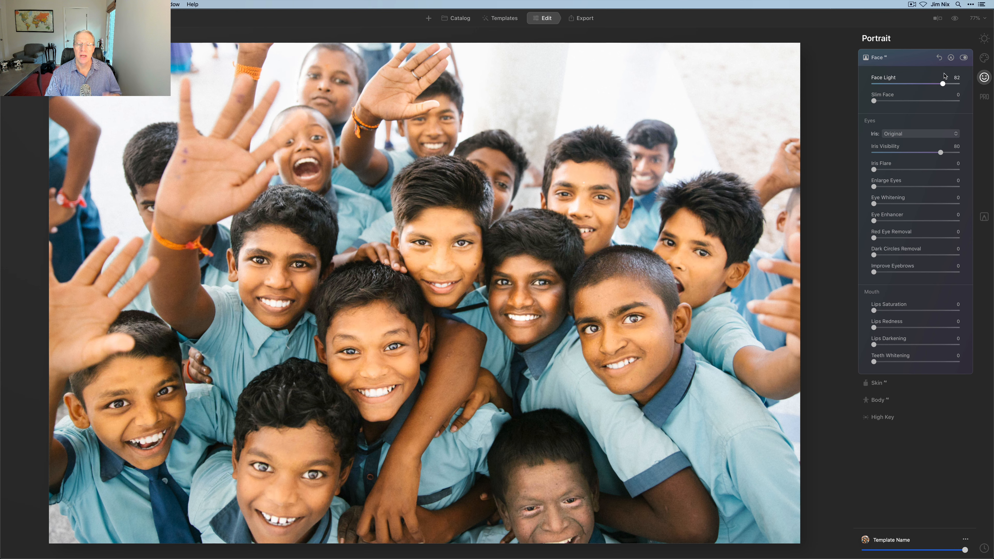
pyautogui.moveTo(946, 83); pyautogui.dragTo(957, 84)
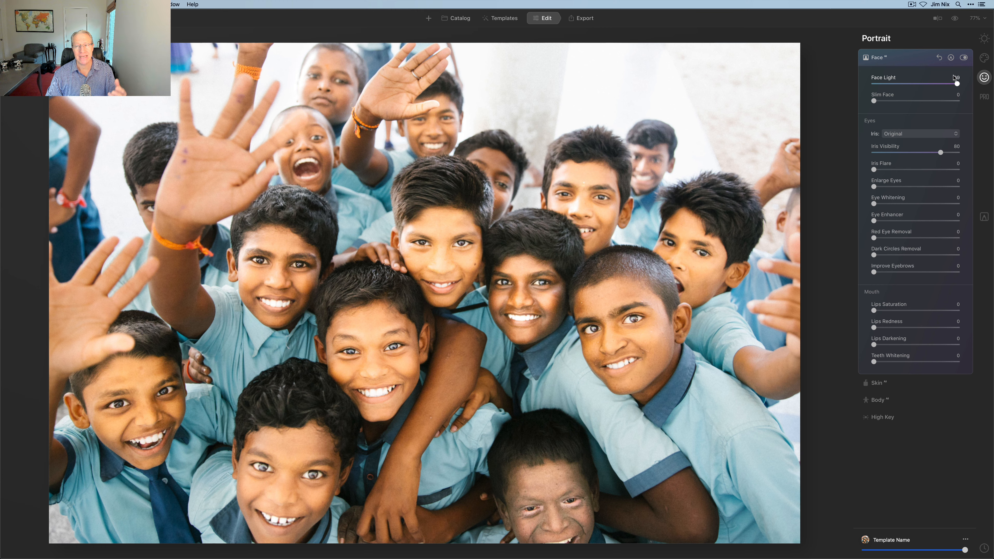
pyautogui.moveTo(957, 83)
pyautogui.mouseDown()
pyautogui.moveTo(912, 83)
pyautogui.moveTo(957, 83)
pyautogui.mouseUp()
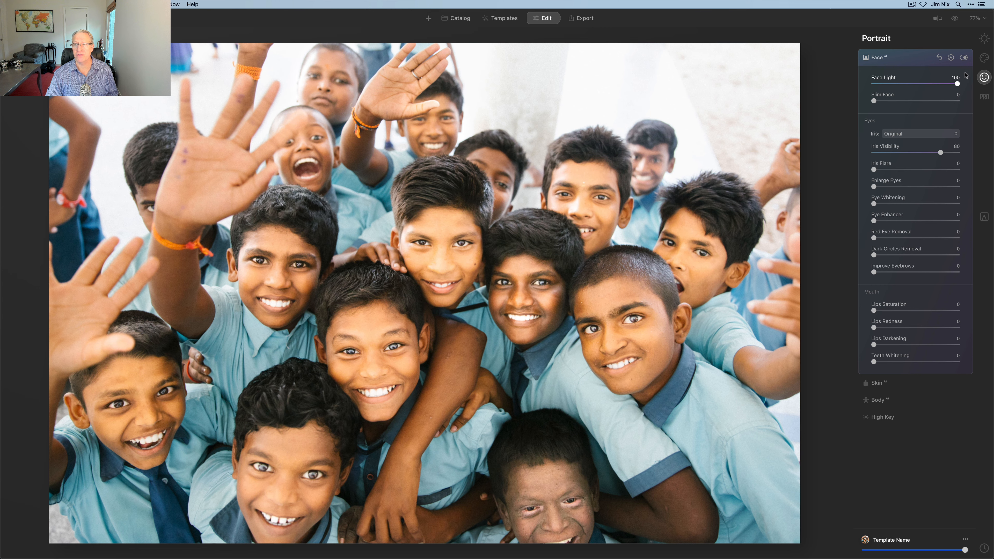
# Set Slim Face to 100 and compare the boys' faces with the Face tool off and on
pyautogui.moveTo(874, 101); pyautogui.dragTo(966, 89)
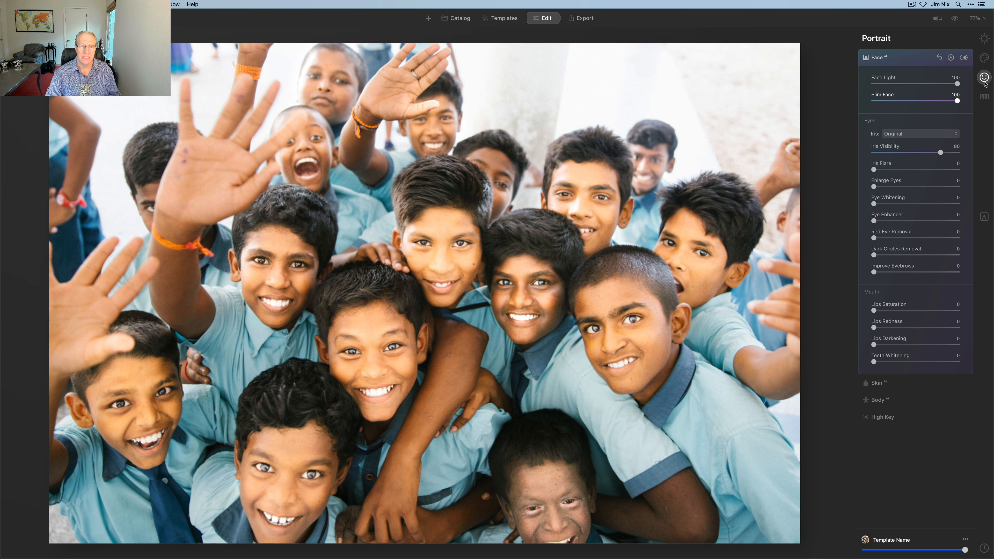
pyautogui.click(882, 100)
pyautogui.moveTo(883, 97); pyautogui.dragTo(958, 99)
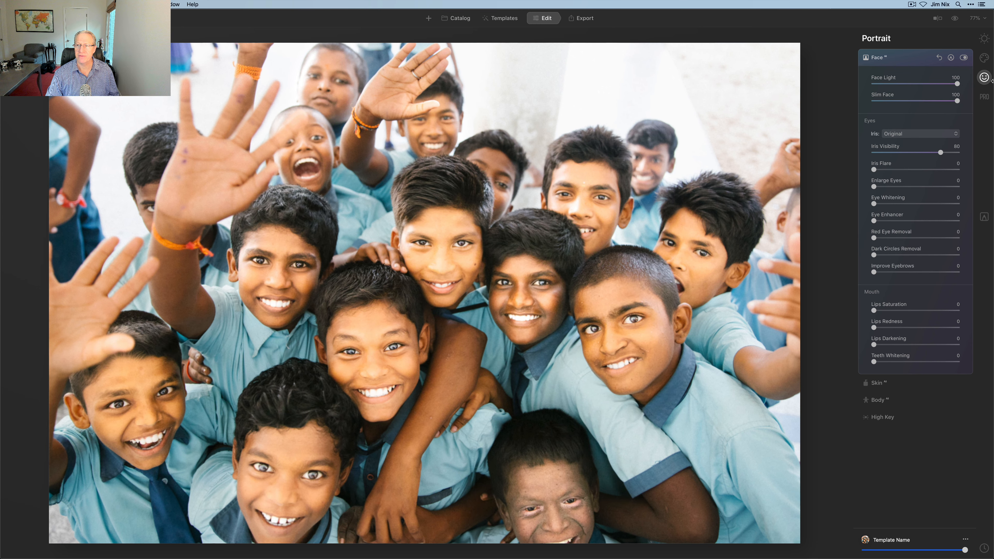
pyautogui.click(963, 58)
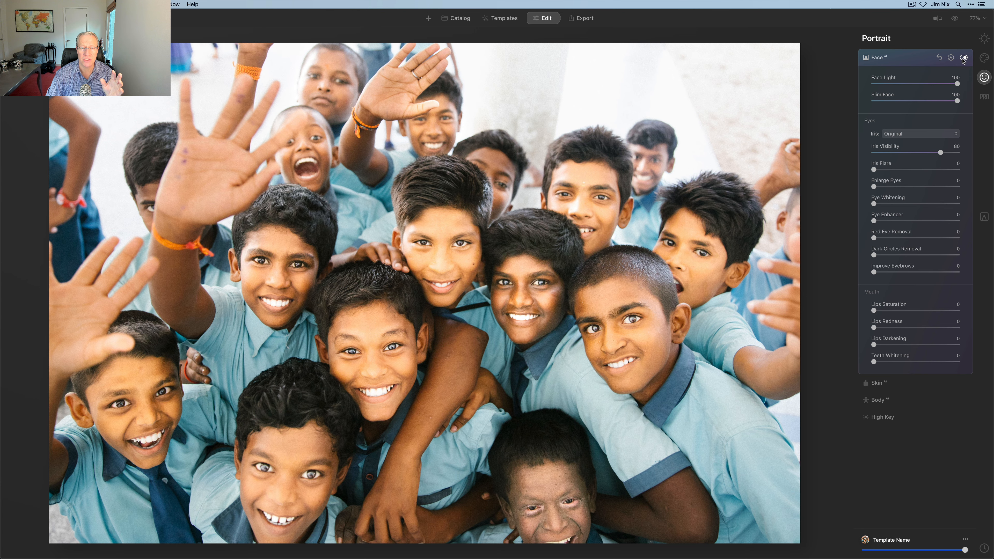
pyautogui.click(963, 58)
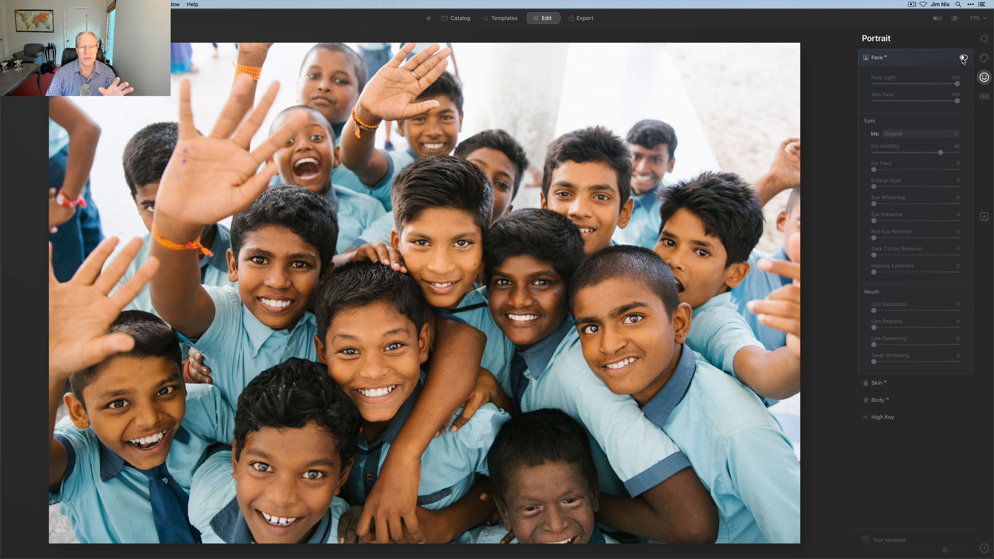
pyautogui.click(963, 58)
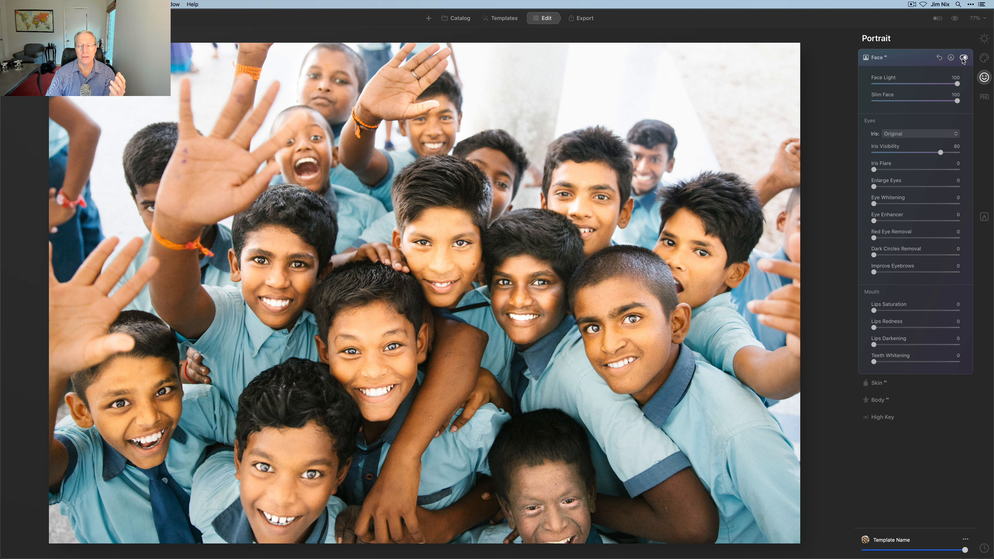
# Change the boys' iris colour to Blue and collapse the Face tool
pyautogui.click(899, 134)
pyautogui.click(897, 155)
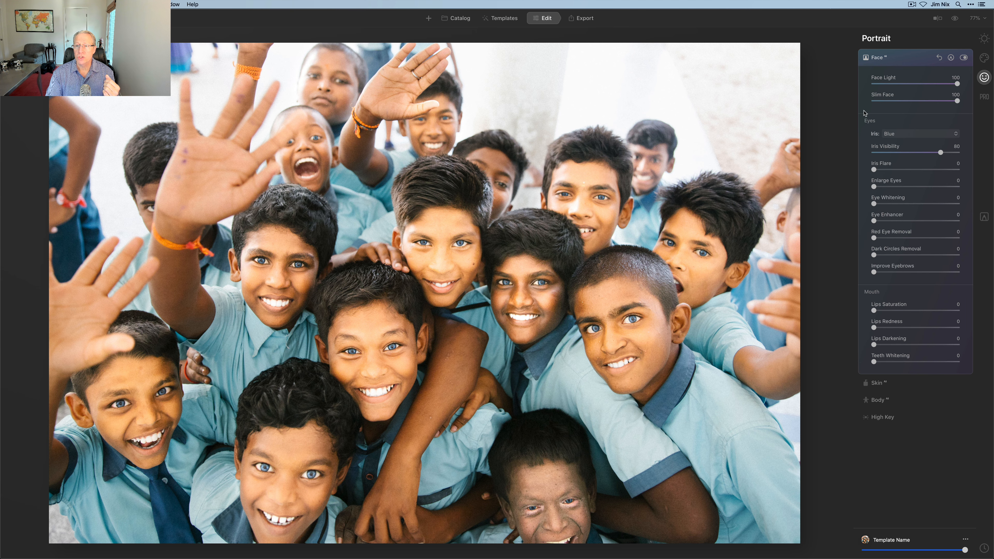
pyautogui.click(905, 59)
# Set both Amount and Shine Removal to 100 in the Skin tool for the schoolboys photo
pyautogui.click(884, 75)
pyautogui.moveTo(873, 101); pyautogui.dragTo(963, 101)
pyautogui.moveTo(873, 117); pyautogui.dragTo(967, 117)
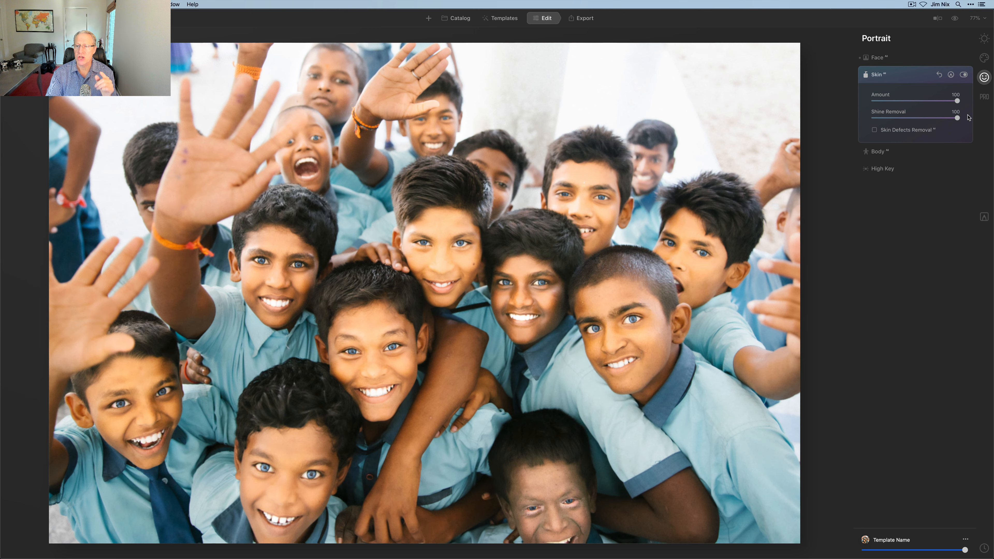
# Compare the boys' skin at 100% zoom with the Skin tool off and on, and return to the full photo
pyautogui.click(963, 75)
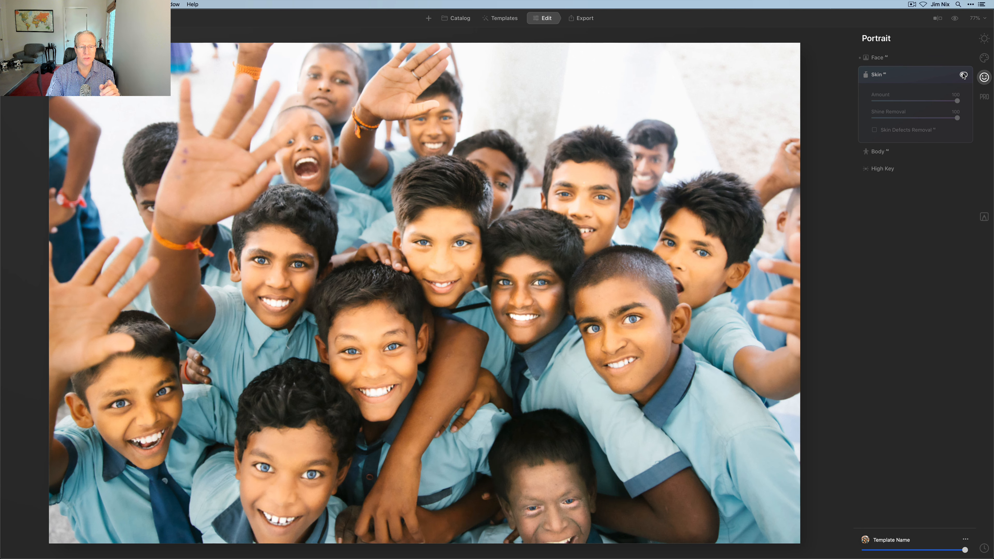
pyautogui.doubleClick(441, 349)
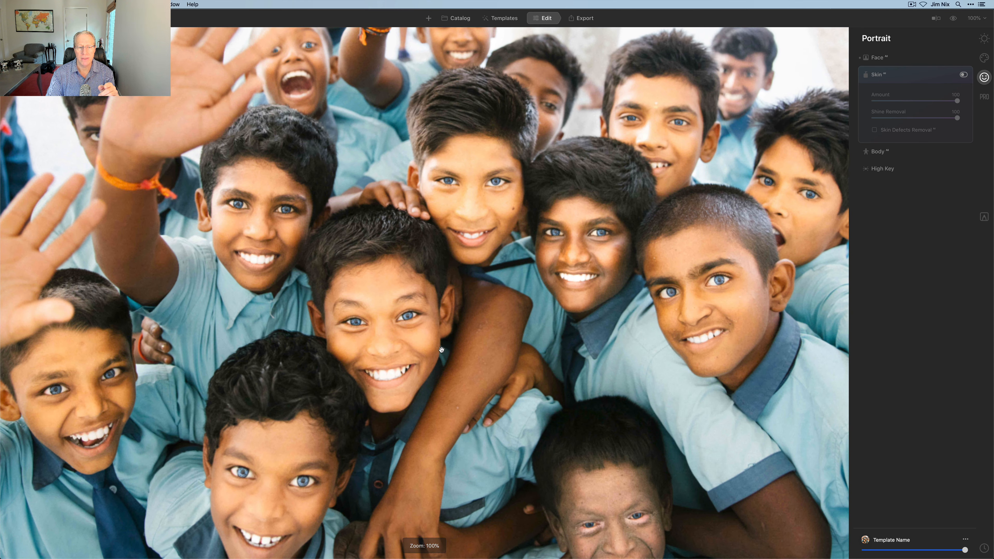
pyautogui.click(963, 75)
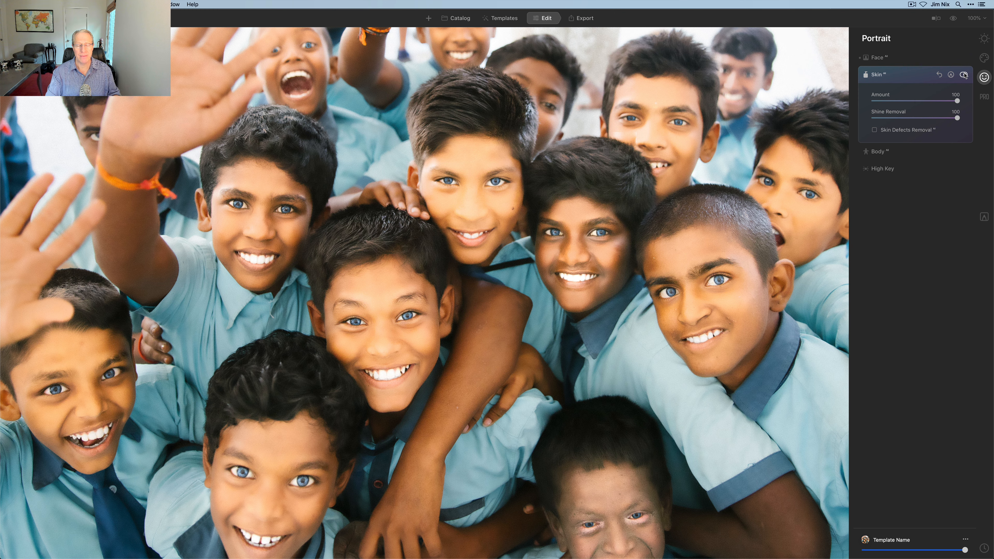
pyautogui.click(678, 302)
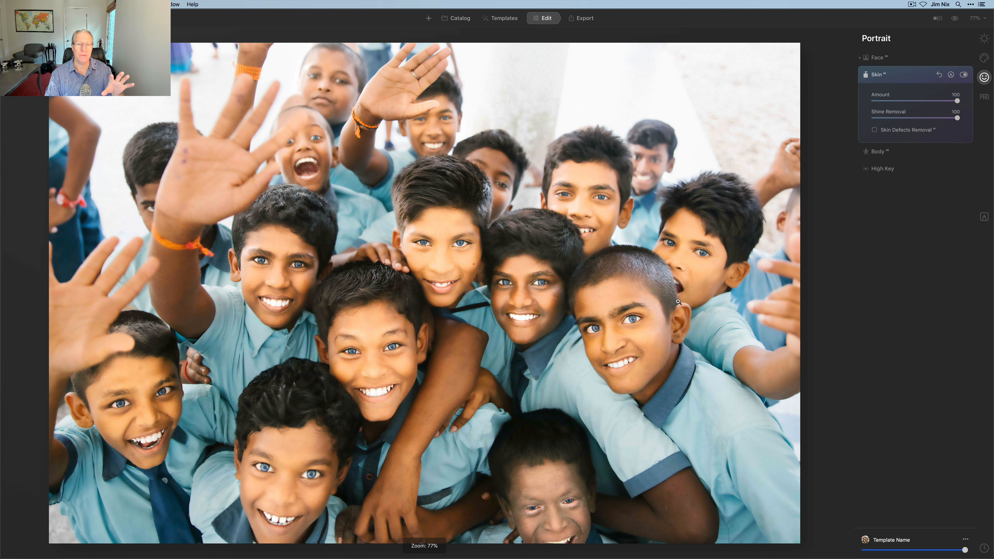